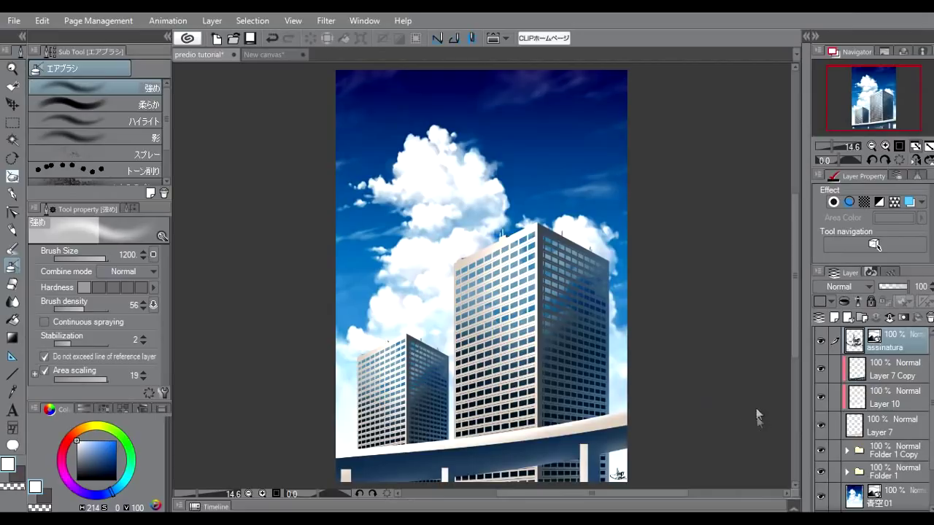
Hide and re-show the 青空01 blue sky layer, then switch to the blank New canvas document.
click(820, 496)
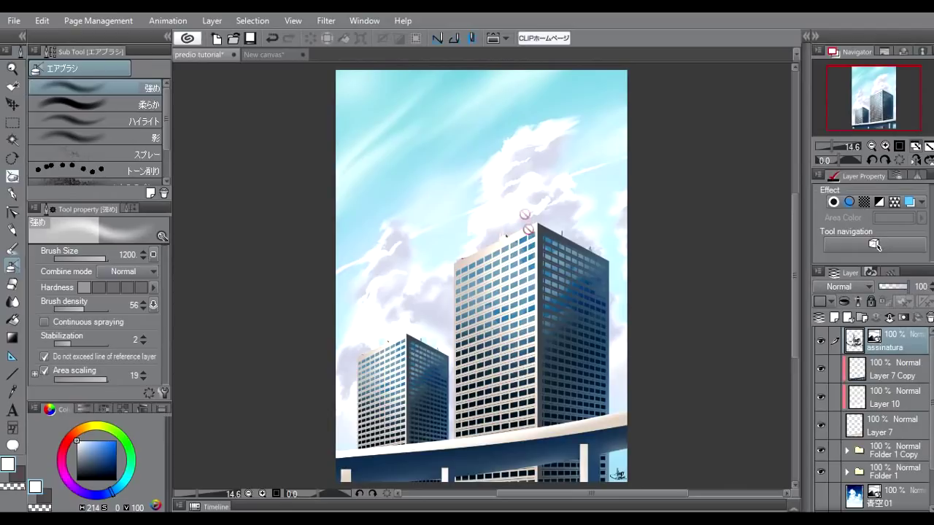
click(821, 451)
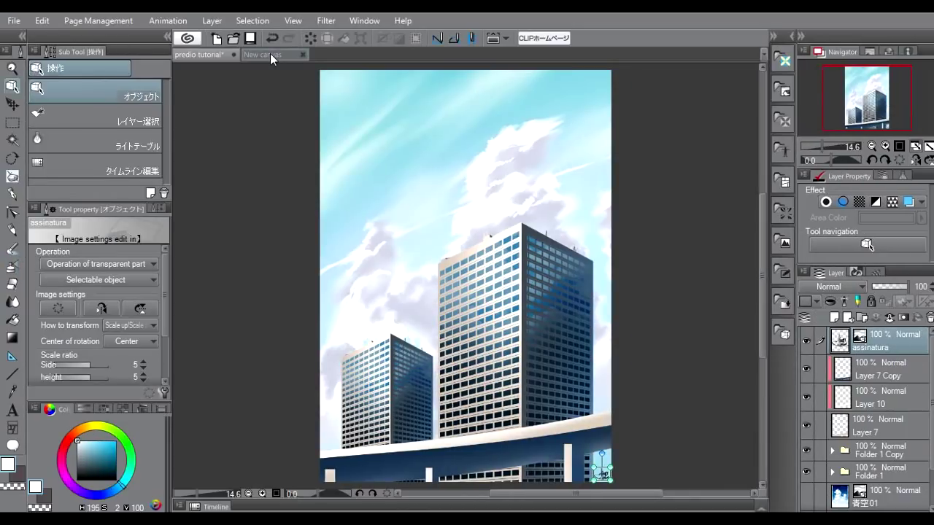
click(270, 53)
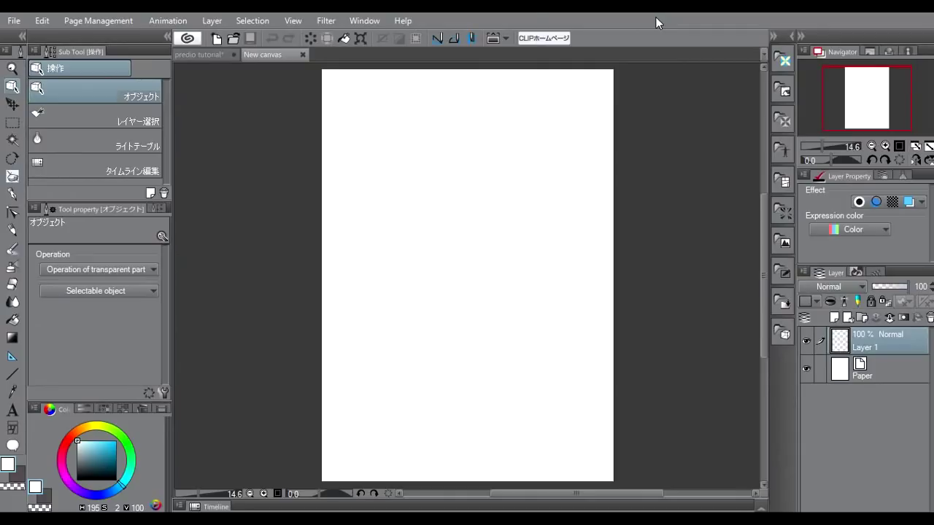
Set the round pen to a light grey colour at brush size 30 and test a stroke.
key(p)
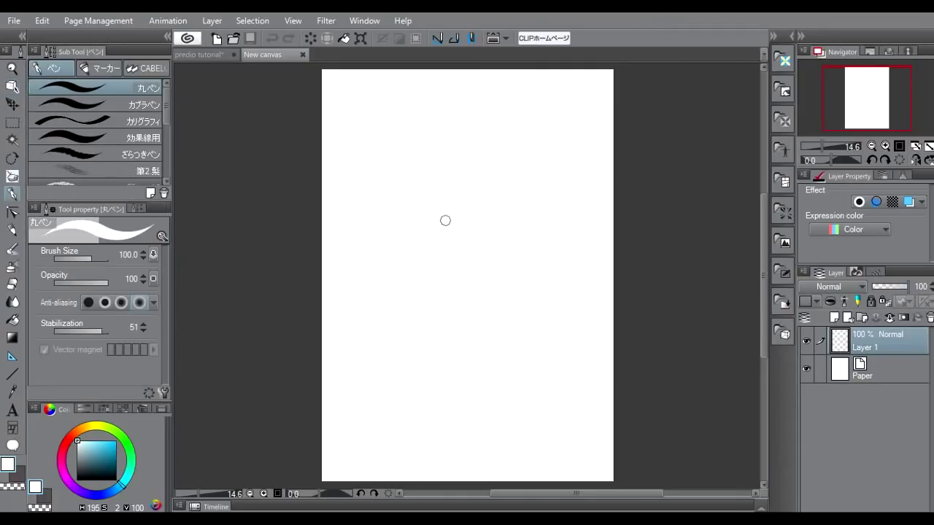
drag(166, 105, 168, 118)
scroll(168, 118, up, 2)
click(67, 438)
click(82, 454)
click(78, 451)
key(bracketleft)
key(bracketleft)
key(bracketleft)
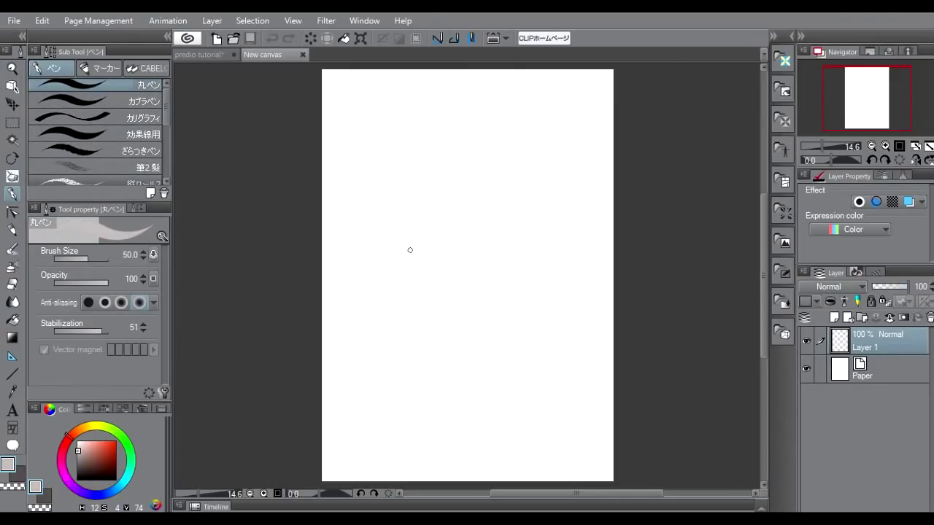
key(bracketleft)
key(bracketleft)
drag(381, 414, 377, 188)
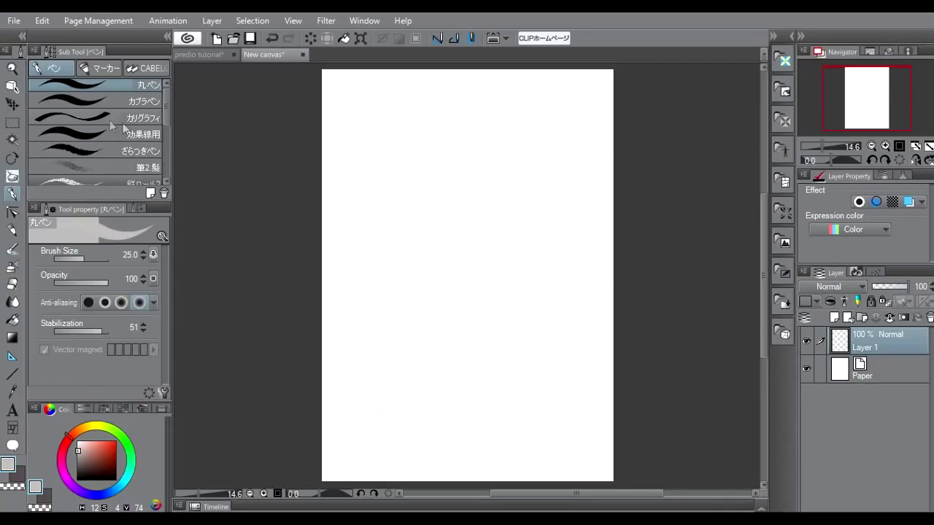
Draw the building's vertical edges, sloping roofline and bottom edge as straight lines.
key(u)
click(76, 258)
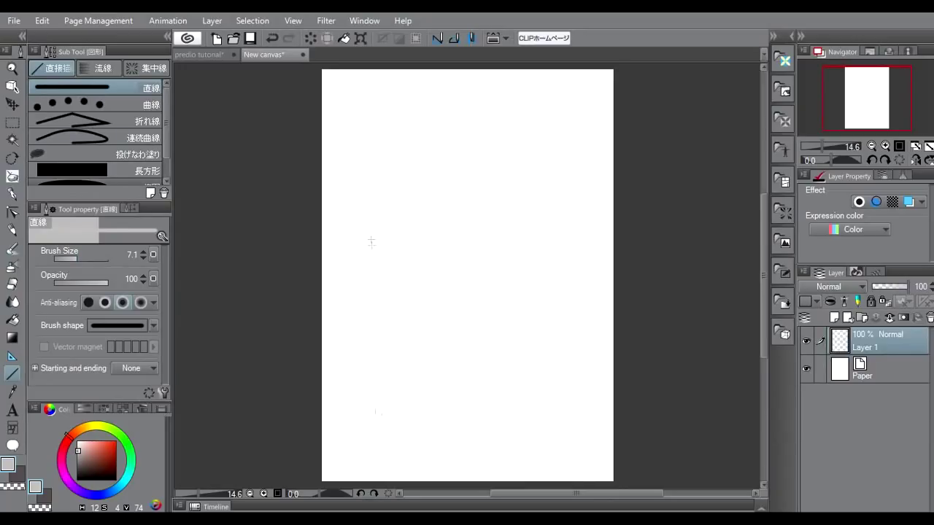
mouse_move(386, 433)
mouse_down()
mouse_move(387, 149)
mouse_move(455, 99)
mouse_up()
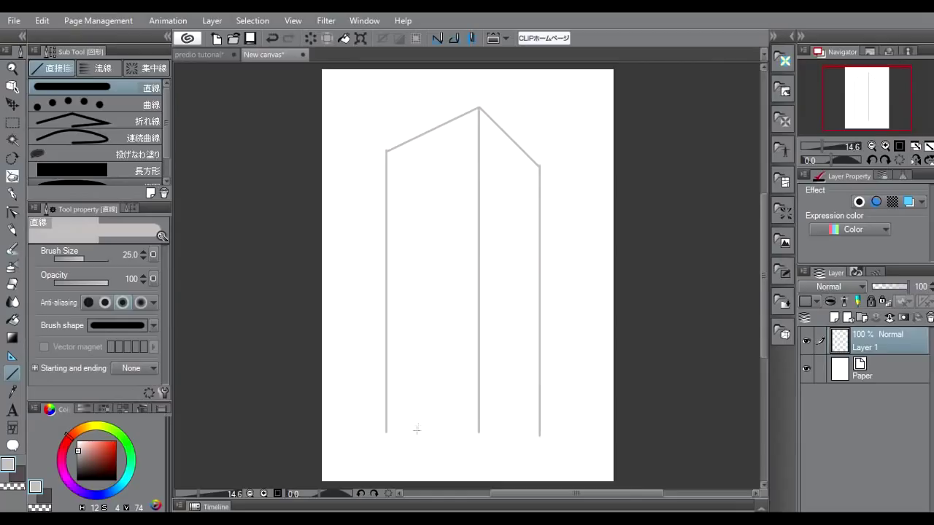
drag(386, 432, 539, 433)
Fill both building faces light grey and trim the roof edge with the eraser.
key(g)
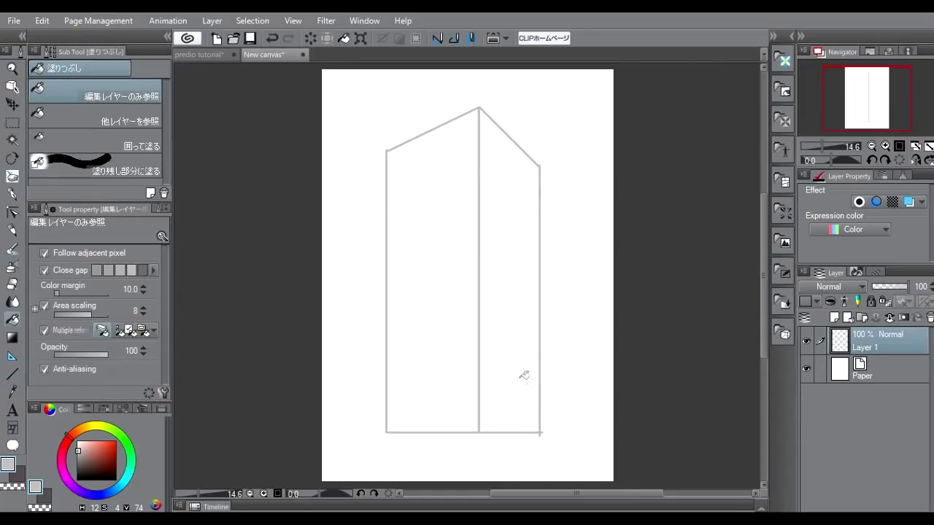
click(514, 373)
click(442, 360)
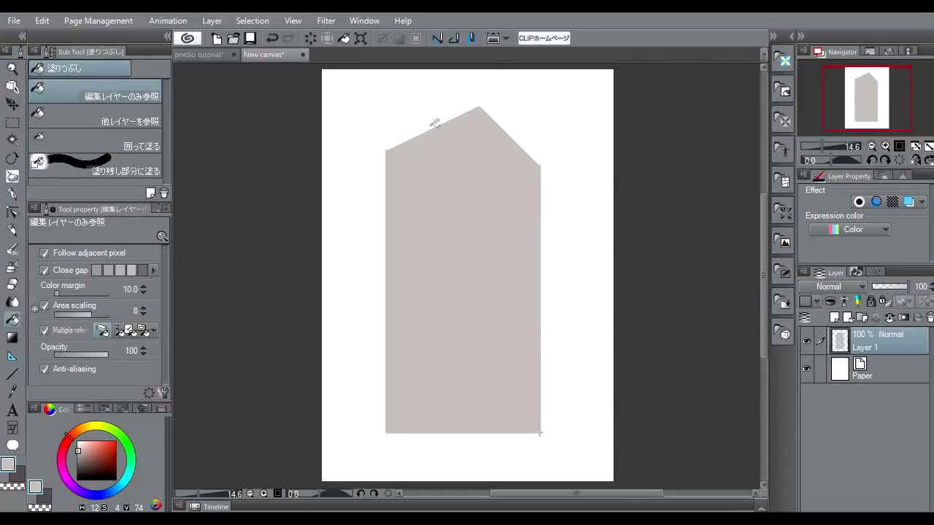
key(e)
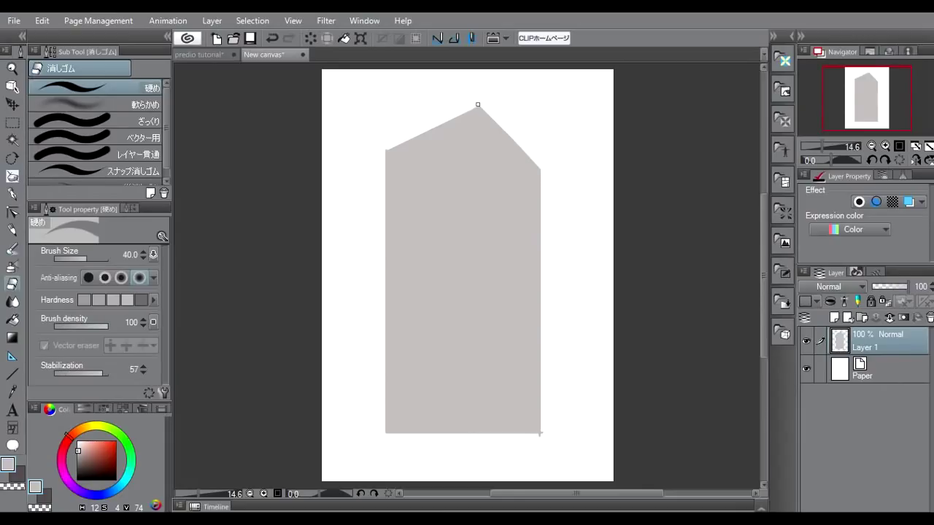
shift+click(358, 156)
Add a rooftop chimney block and thin antenna, then add an empty Layer 2.
key(p)
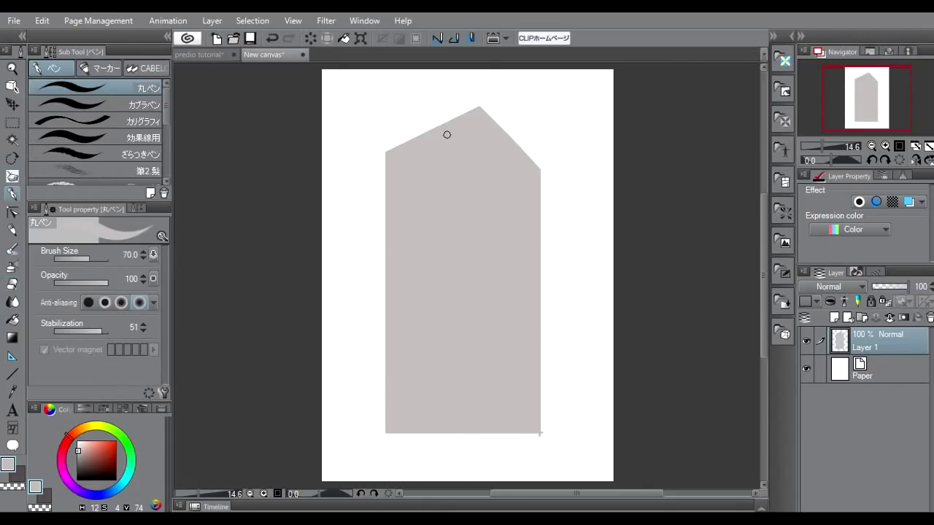
key(m)
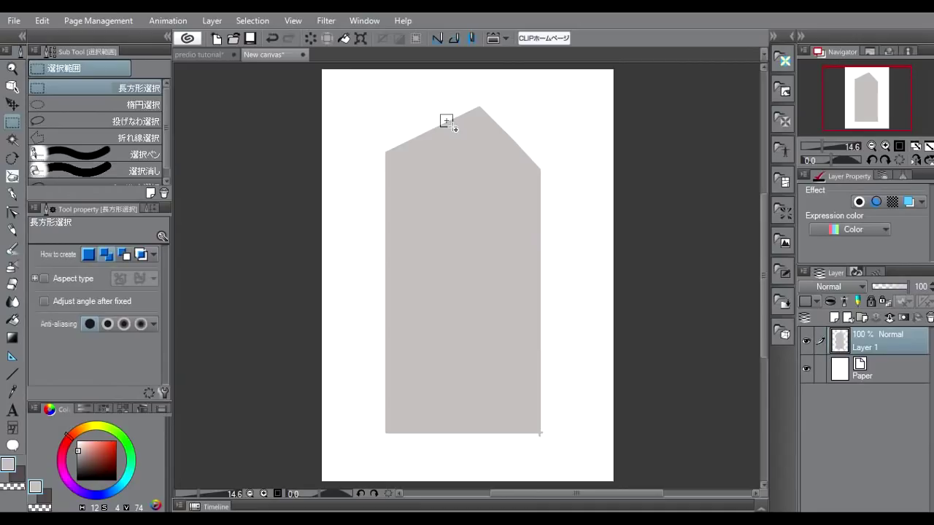
drag(454, 127, 456, 128)
click(329, 149)
key(p)
mouse_move(451, 115)
mouse_down()
mouse_move(451, 100)
mouse_move(467, 113)
mouse_up()
key(ctrl+z)
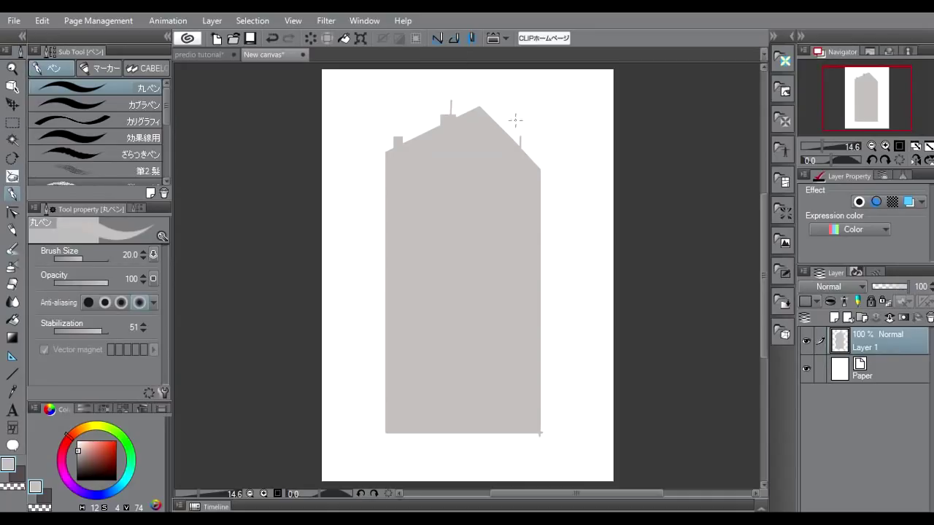
key(bracketleft)
key(bracketright)
key(e)
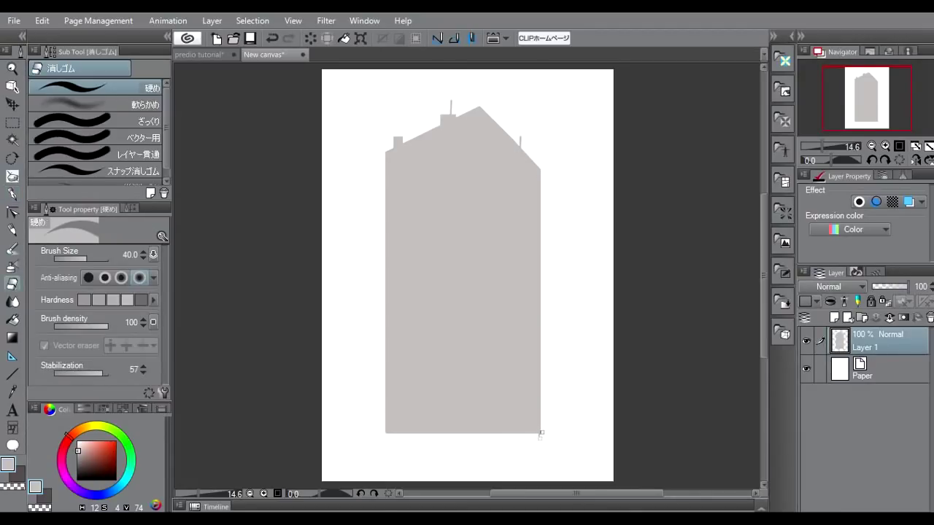
click(834, 317)
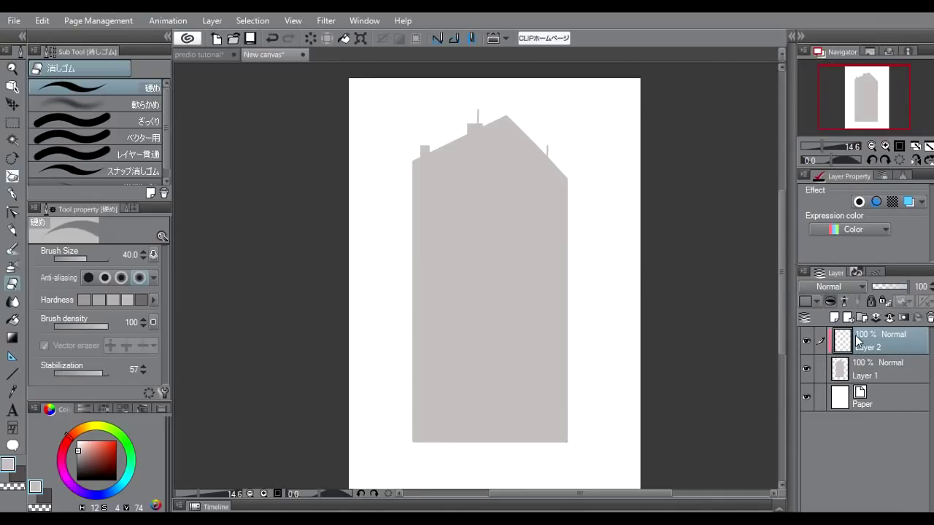
Fill a rectangle over the building's right face with dark grey, then add empty Layer 3.
key(m)
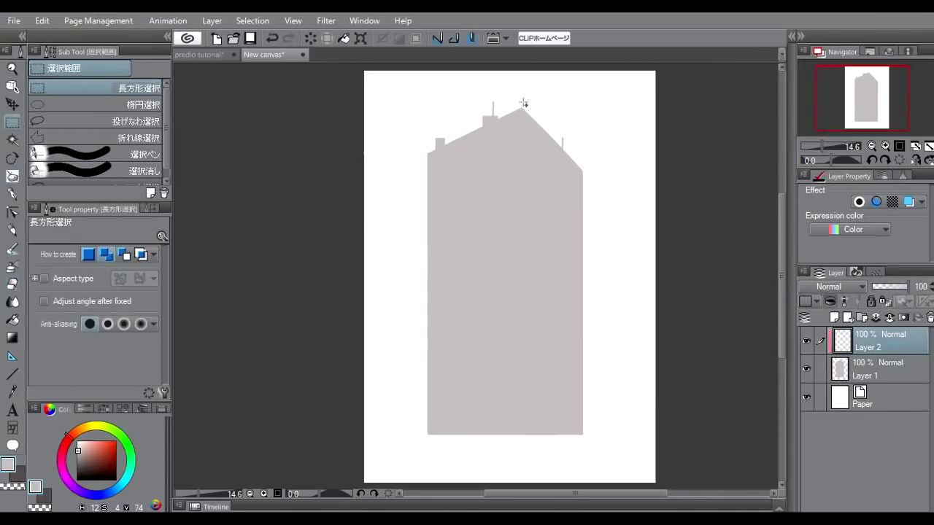
drag(523, 100, 612, 450)
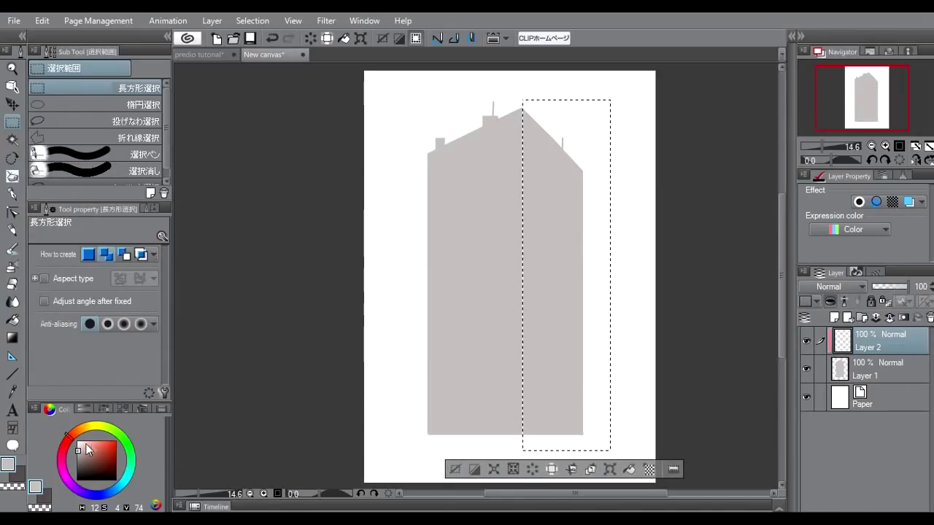
drag(80, 452, 78, 464)
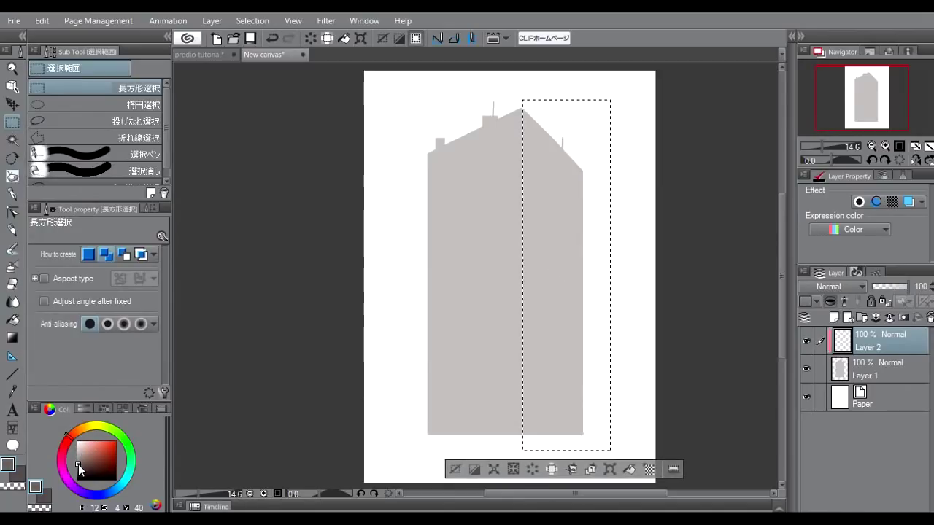
click(629, 469)
click(469, 465)
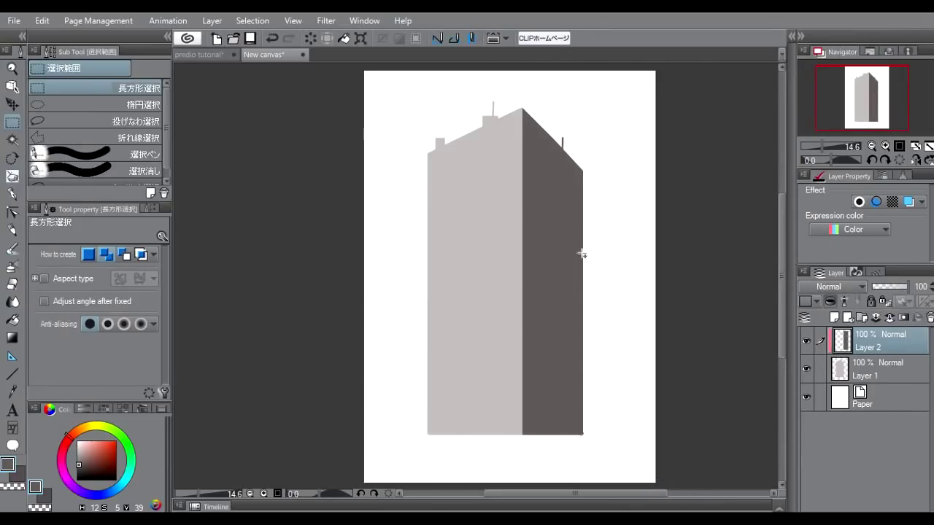
click(834, 318)
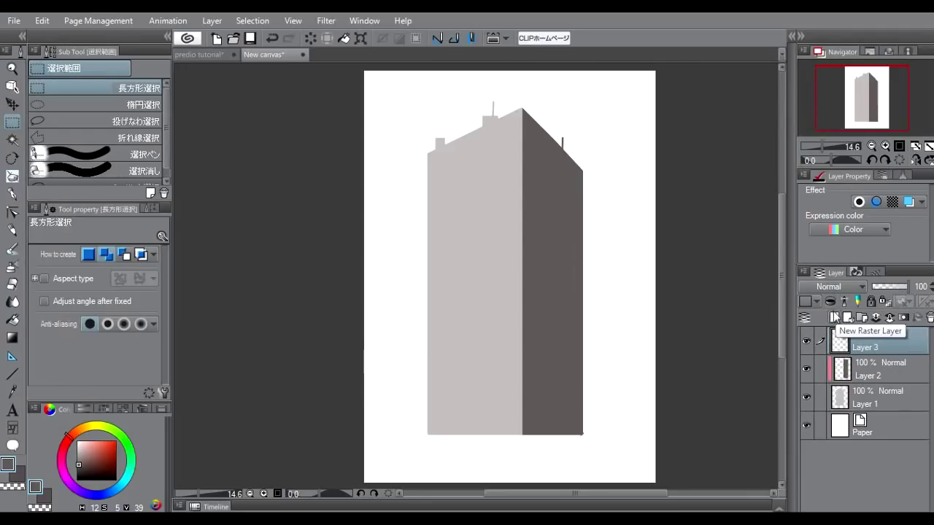
Clip Layer 3 to the layer below and set a large deep dark blue airbrush.
click(821, 299)
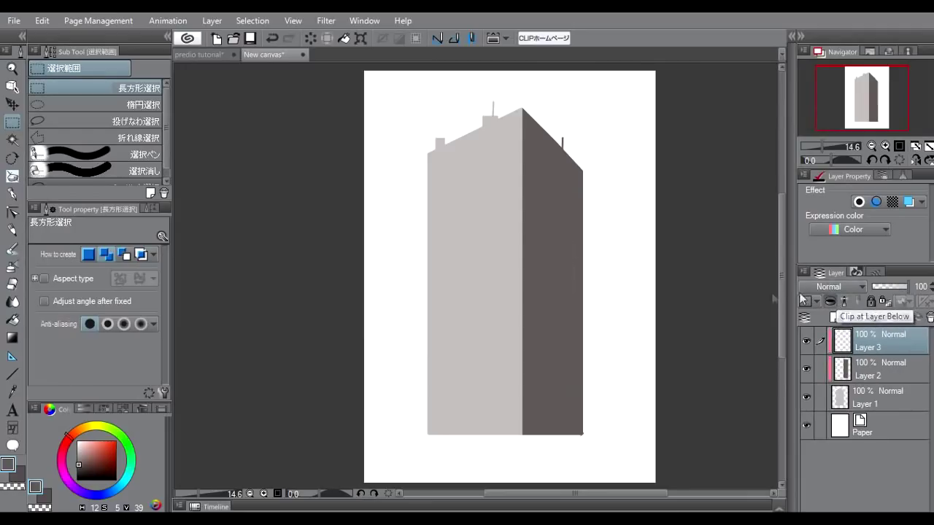
key(b)
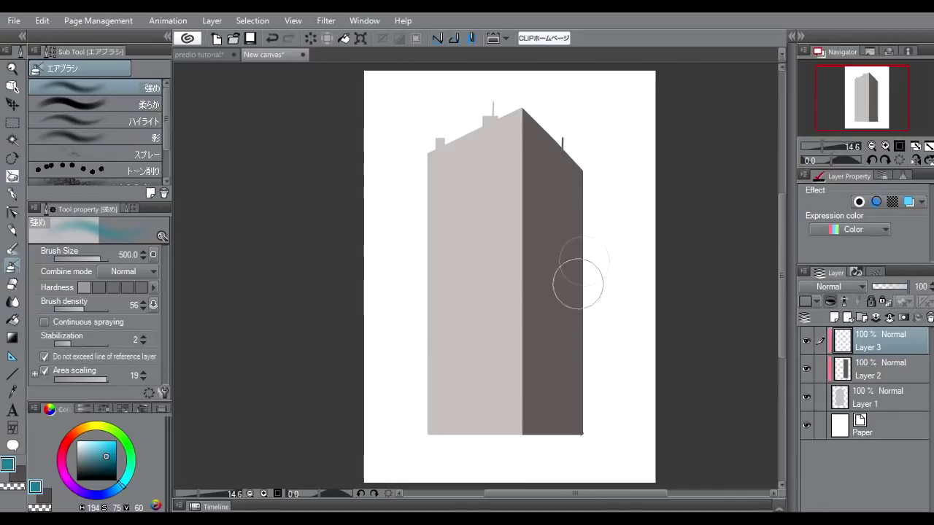
click(106, 461)
drag(105, 461, 113, 465)
click(116, 486)
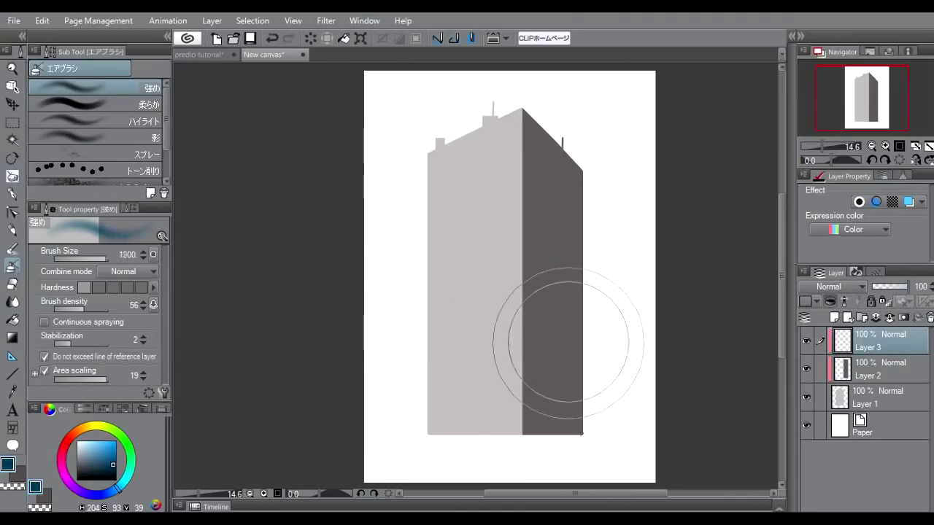
Select Layer 2's dark face and spray blue-grey tint over it on Layer 3.
click(844, 368)
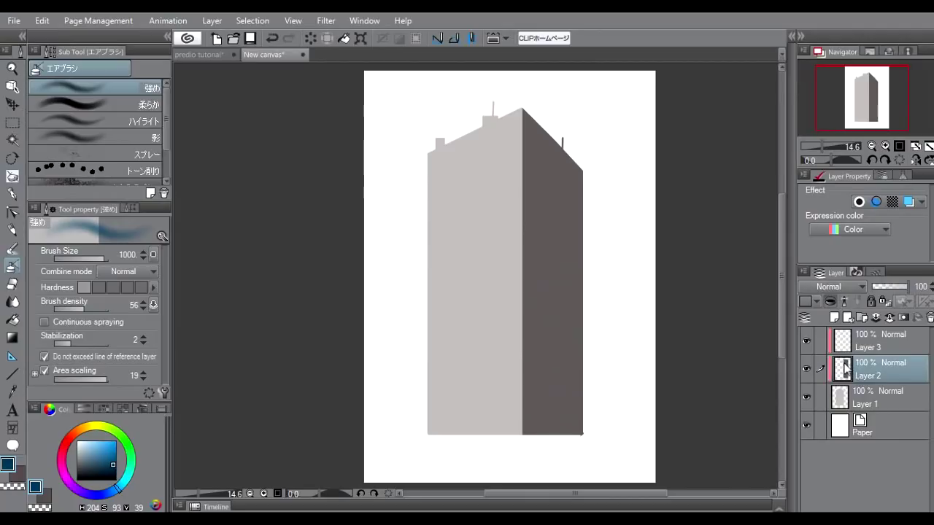
ctrl+click(844, 369)
click(858, 337)
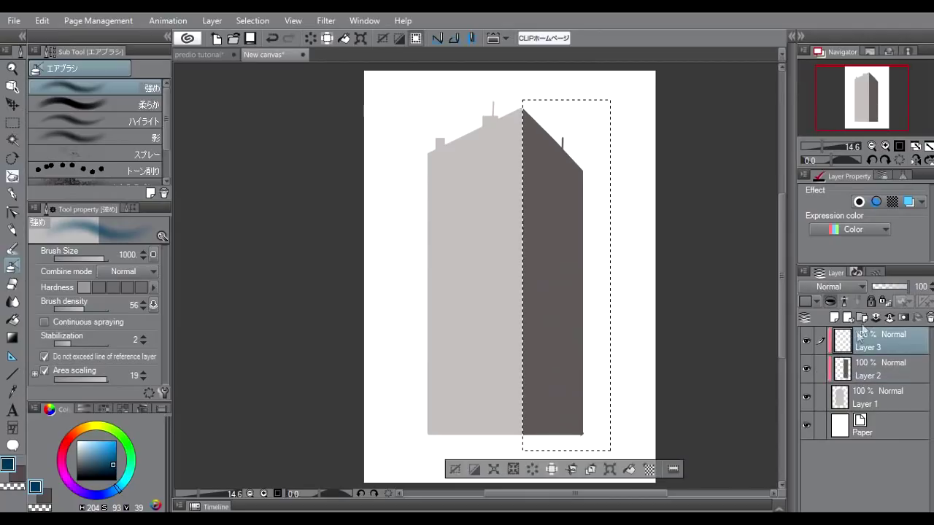
mouse_move(566, 407)
mouse_down()
mouse_move(574, 379)
mouse_move(550, 417)
mouse_up()
mouse_move(596, 184)
mouse_down()
mouse_move(562, 267)
mouse_move(559, 149)
mouse_move(548, 267)
mouse_move(531, 114)
mouse_up()
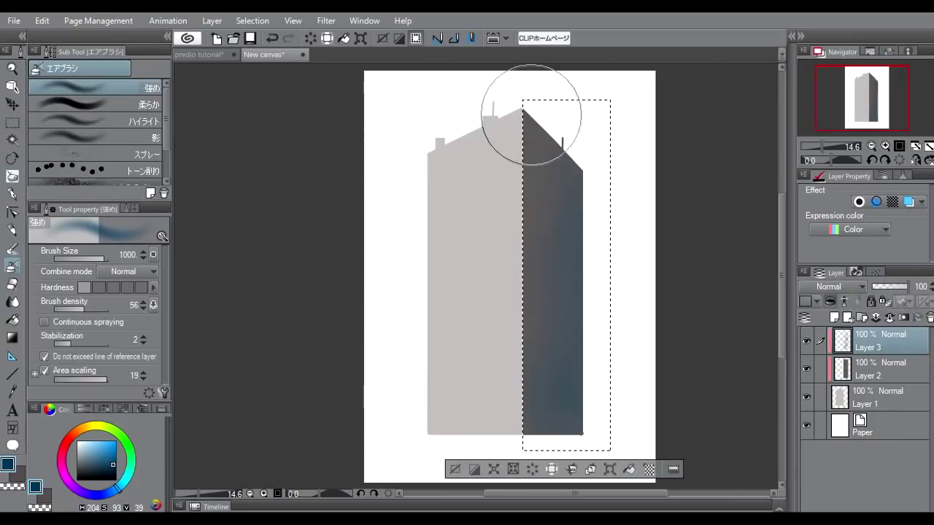
key(ctrl+d)
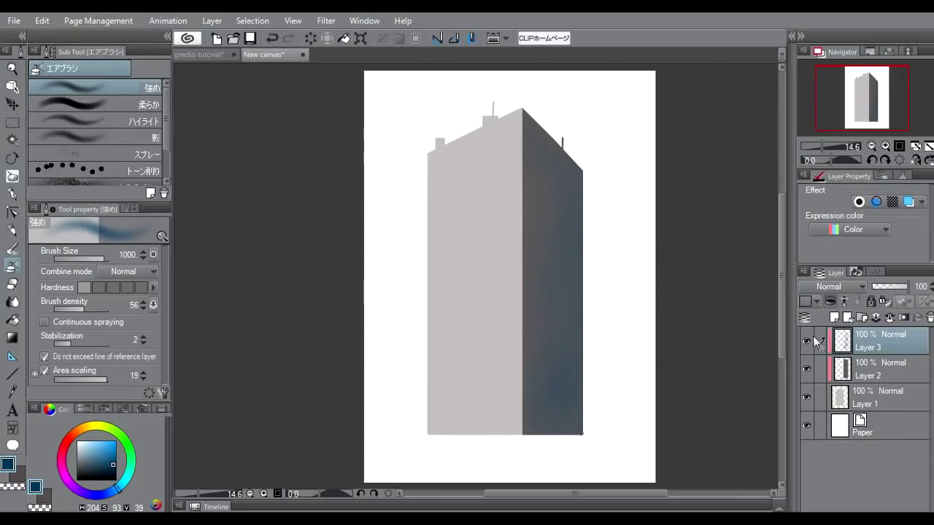
Compare the tint, hide the building layers, and add empty Layer 4 above Layer 3.
click(807, 337)
click(808, 336)
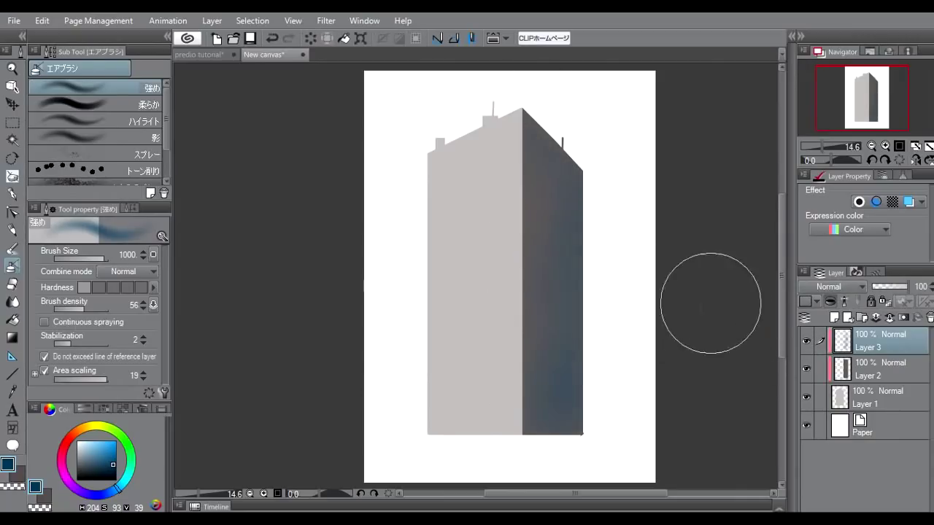
key(alt)
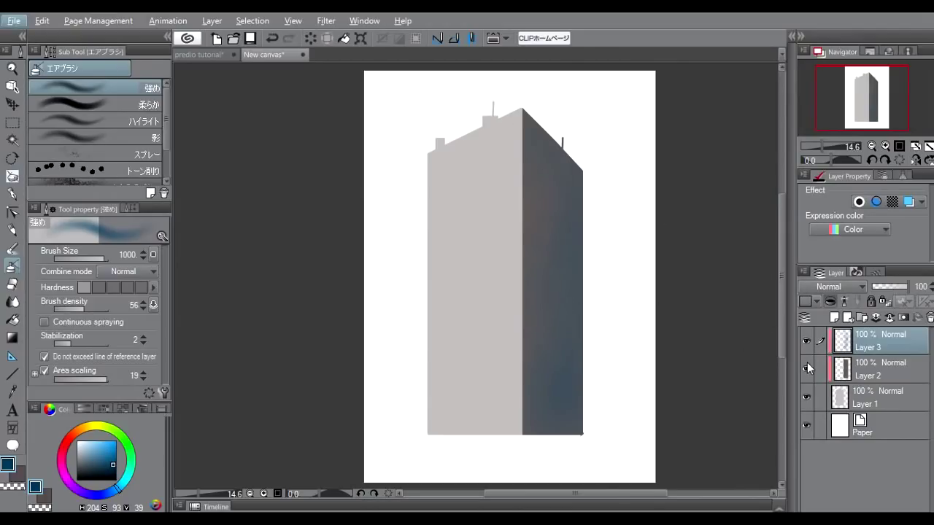
click(806, 398)
click(836, 319)
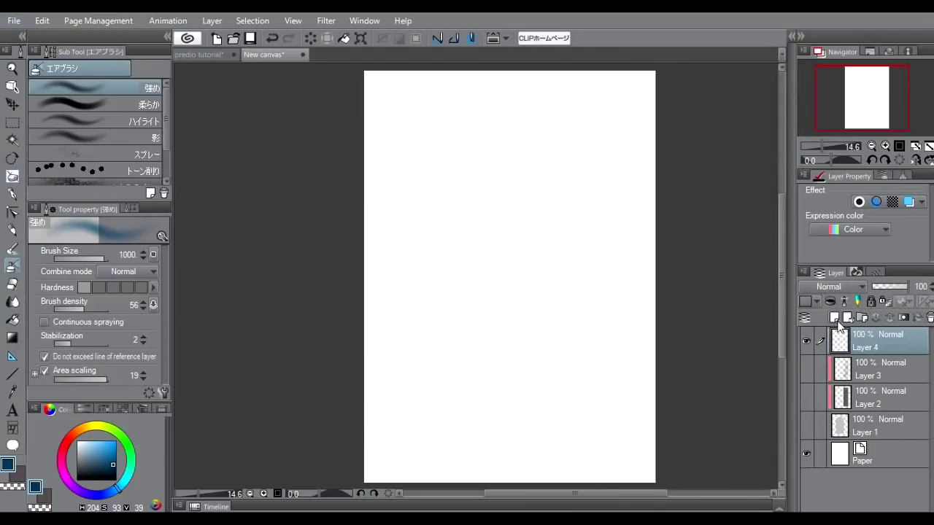
Draw a small filled black square near the top-left of the page.
key(u)
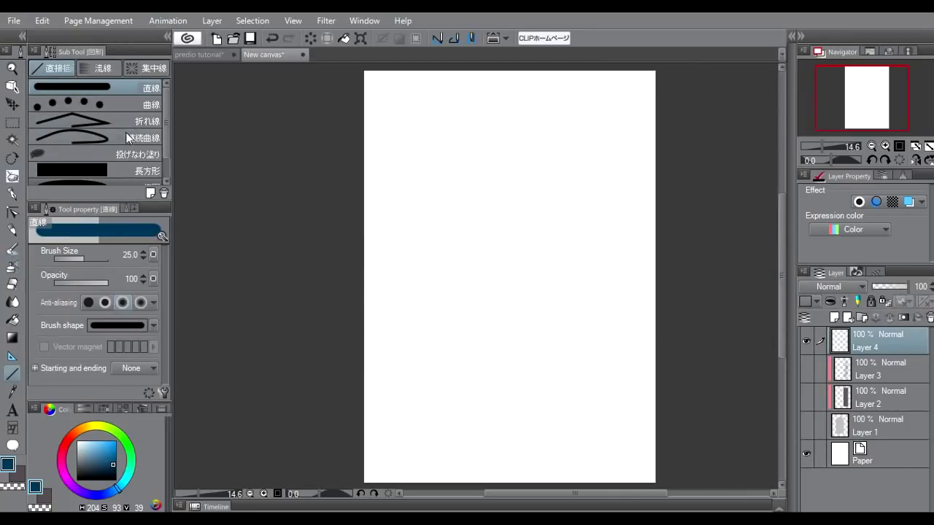
click(131, 170)
scroll(165, 161, down, 2)
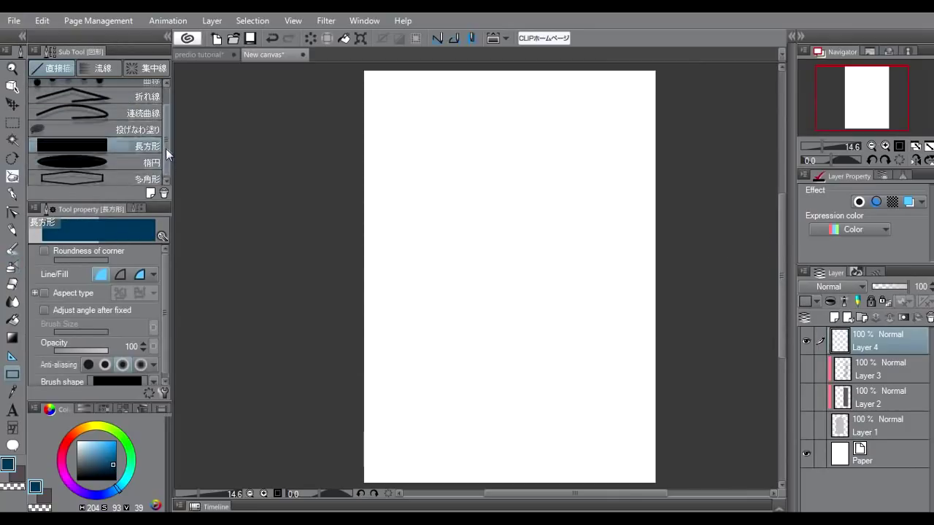
scroll(165, 148, up, 2)
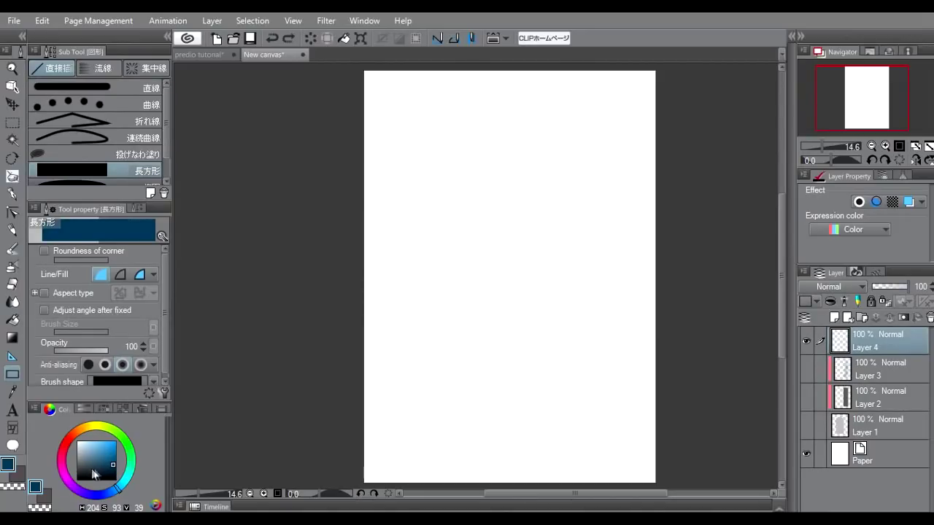
click(96, 473)
drag(402, 129, 412, 140)
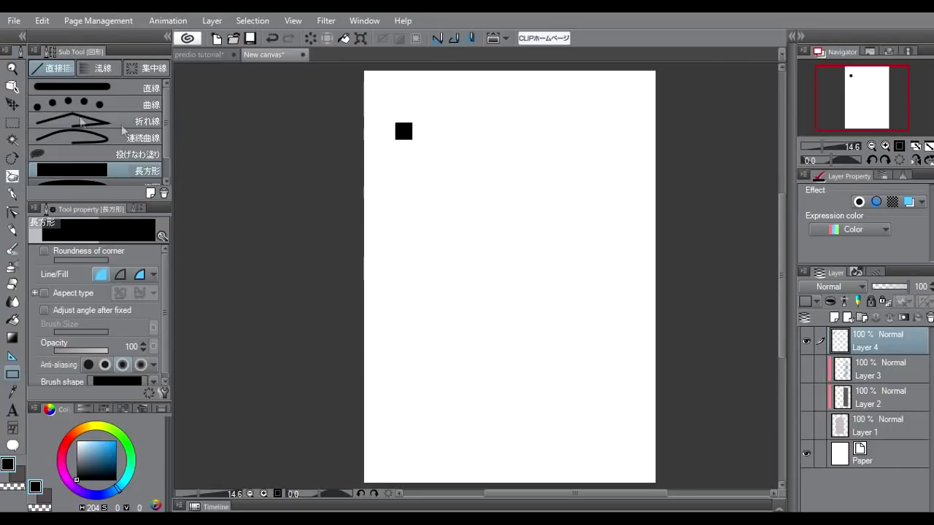
Copy the square into a row of four and merge them into Layer 4.
click(13, 104)
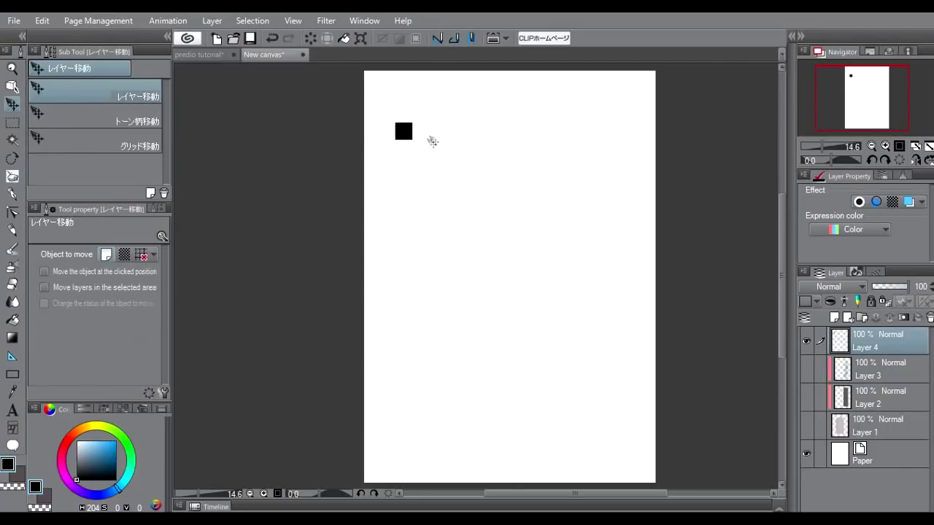
drag(424, 134, 410, 114)
drag(403, 115, 418, 115)
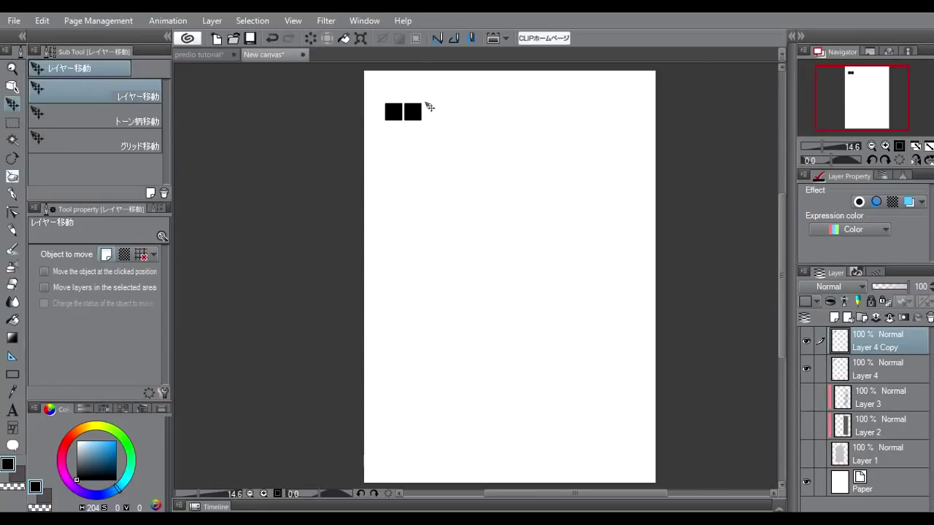
key(ctrl+r)
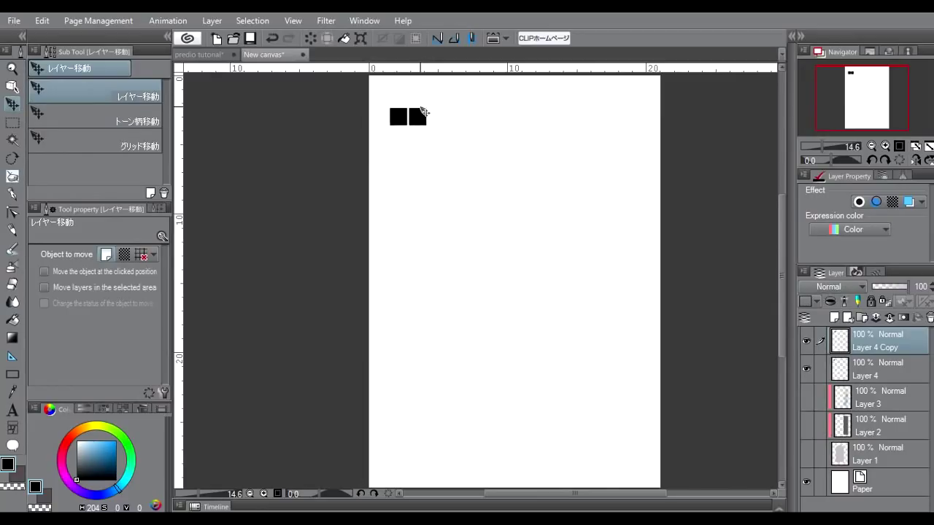
key(ctrl+r)
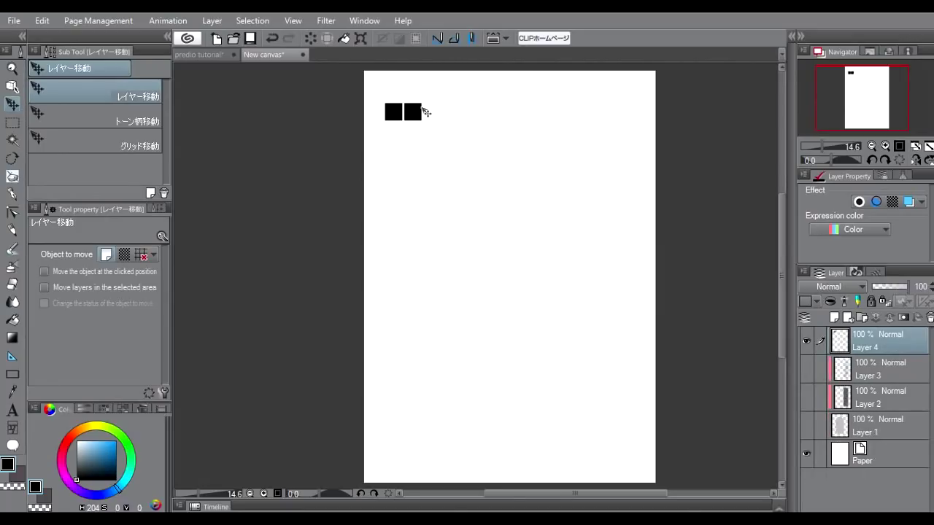
drag(421, 110, 467, 115)
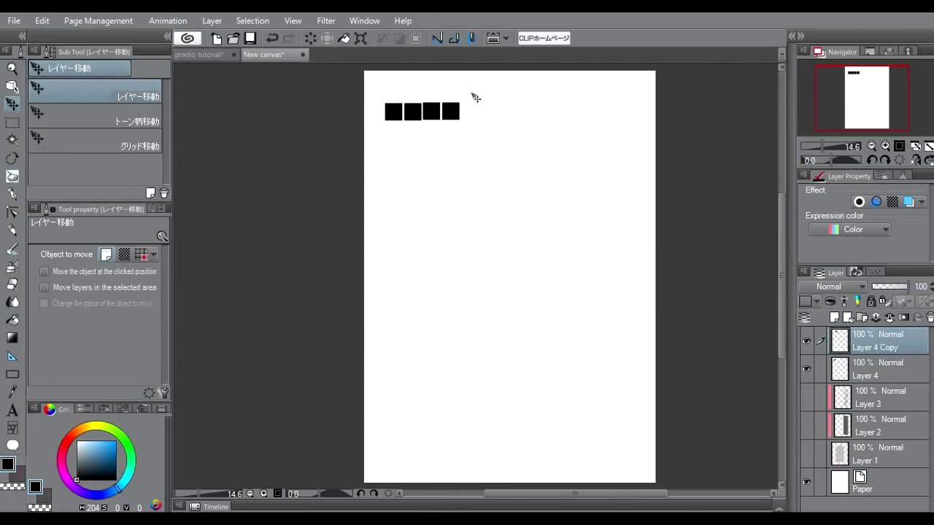
key(ctrl+e)
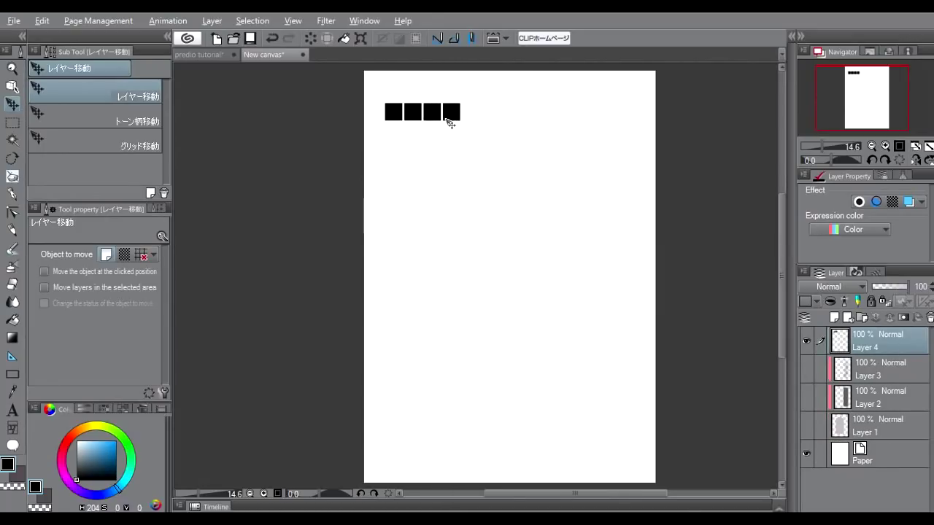
Duplicate the row to eight squares, shrink it slightly, then duplicate and merge to sixteen.
key(ctrl+j)
drag(450, 124, 523, 117)
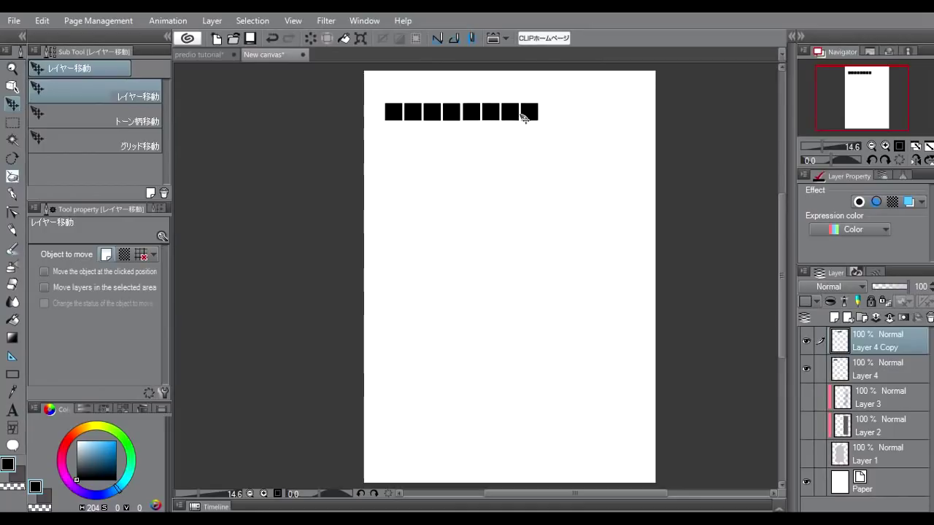
key(ctrl+e)
key(ctrl+t)
mouse_move(540, 101)
mouse_down()
mouse_move(479, 113)
mouse_move(581, 116)
mouse_up()
key(Return)
key(ctrl+j)
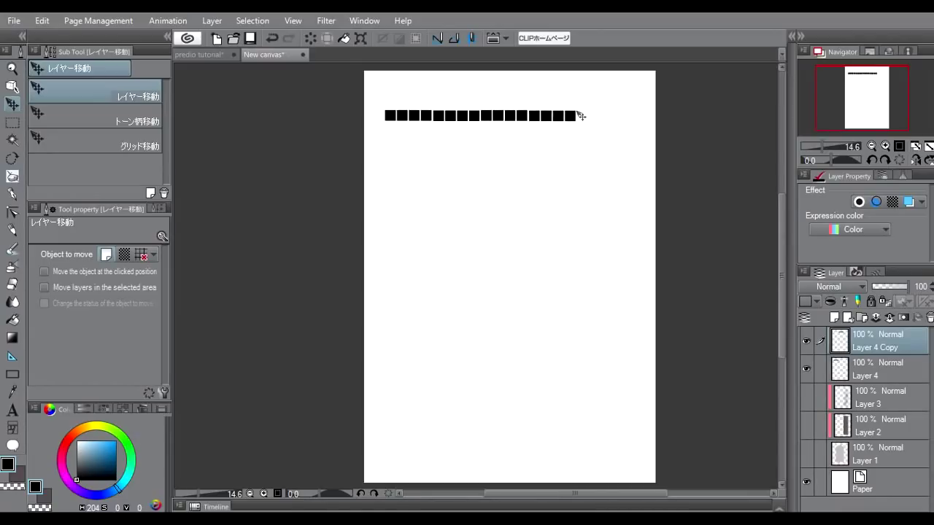
key(ctrl+e)
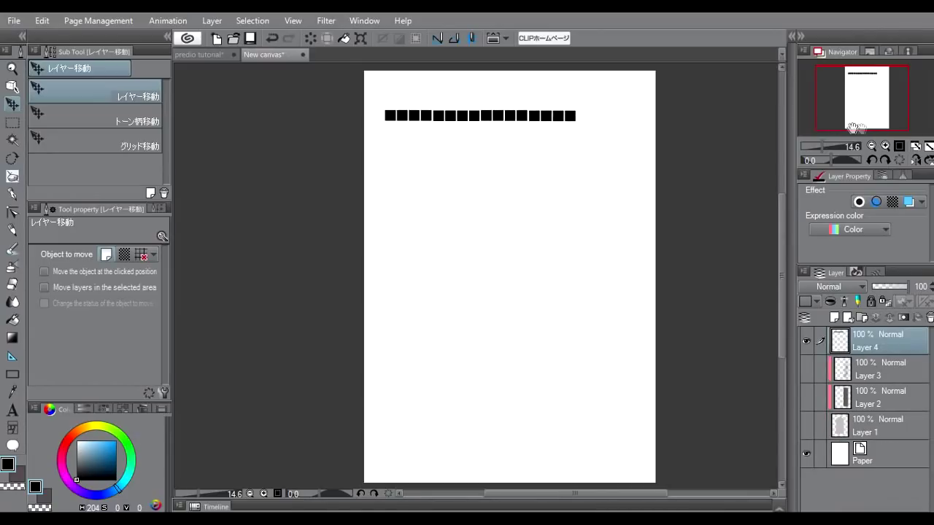
click(885, 145)
Draw an 8.0-thick horizontal line above the squares and place a copy of the strip below.
key(u)
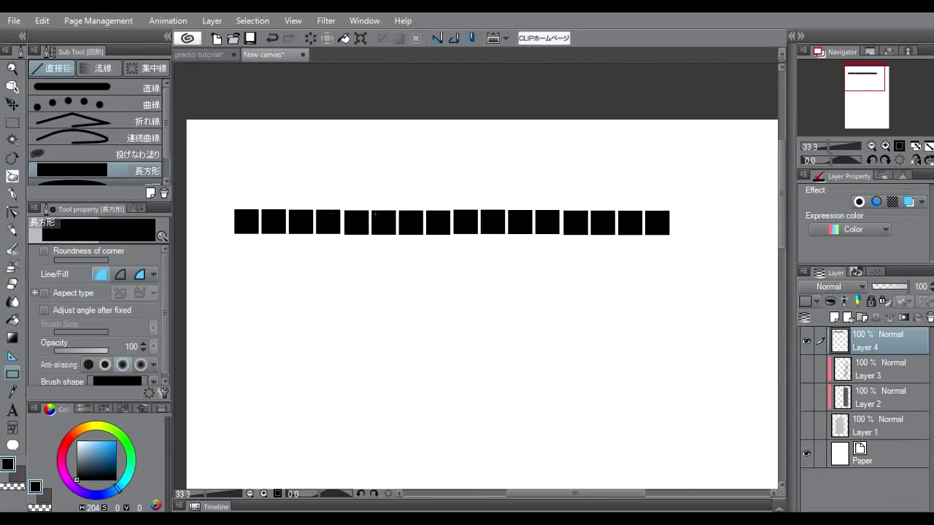
click(86, 88)
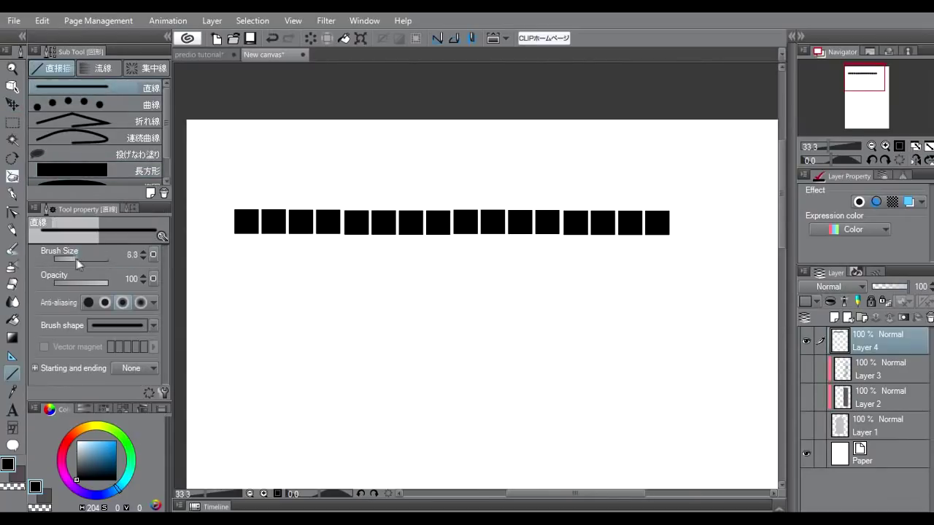
drag(73, 259, 77, 259)
drag(234, 202, 658, 202)
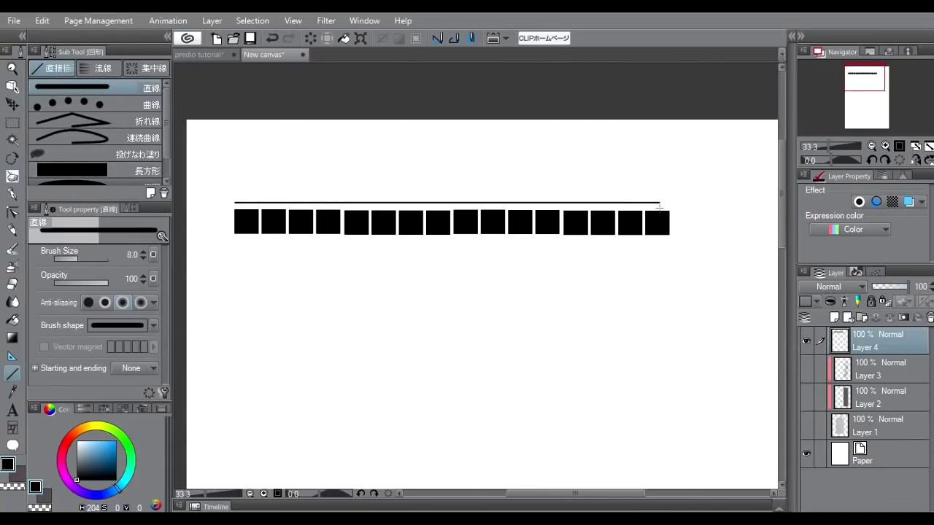
click(806, 341)
click(806, 341)
click(14, 107)
drag(595, 230, 580, 267)
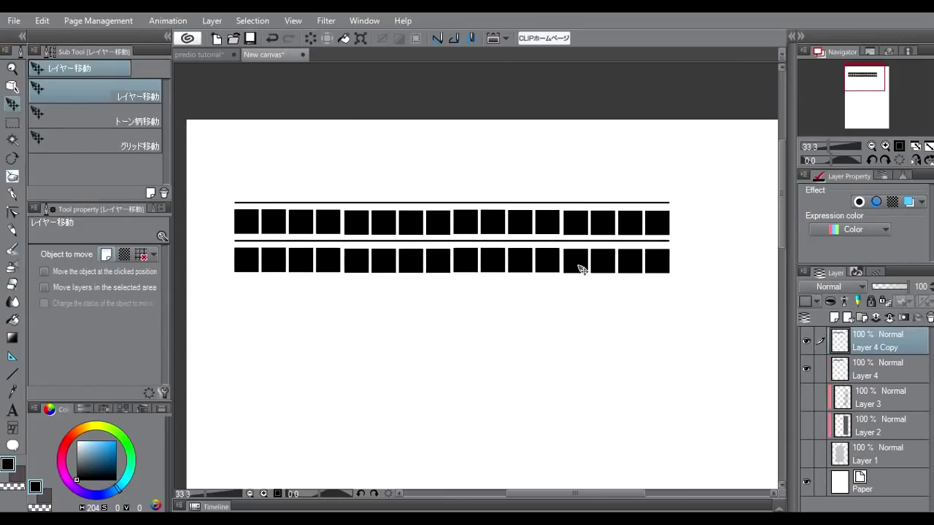
click(852, 400)
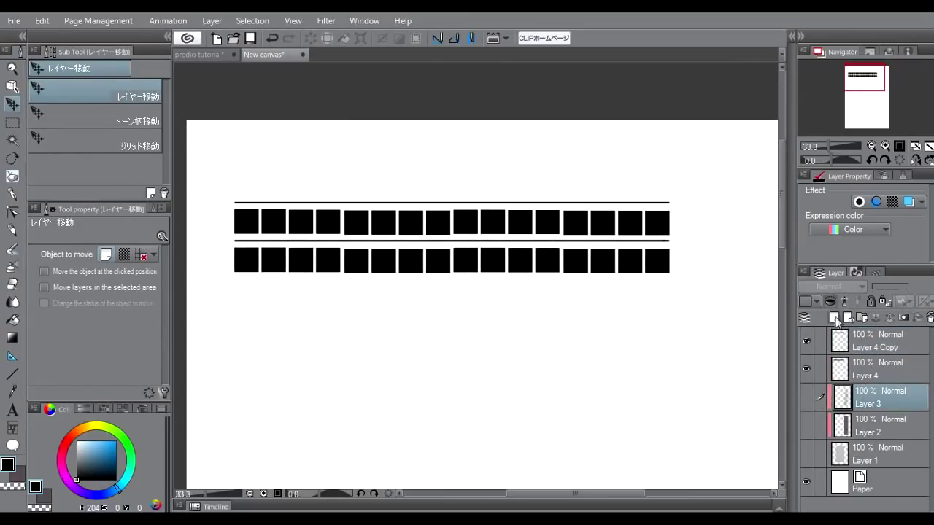
Add Layer 5 above Layer 3 and draw a vertical line down the left side.
click(833, 317)
mouse_move(316, 427)
mouse_down()
mouse_move(315, 241)
mouse_move(323, 346)
mouse_up()
click(806, 398)
click(805, 398)
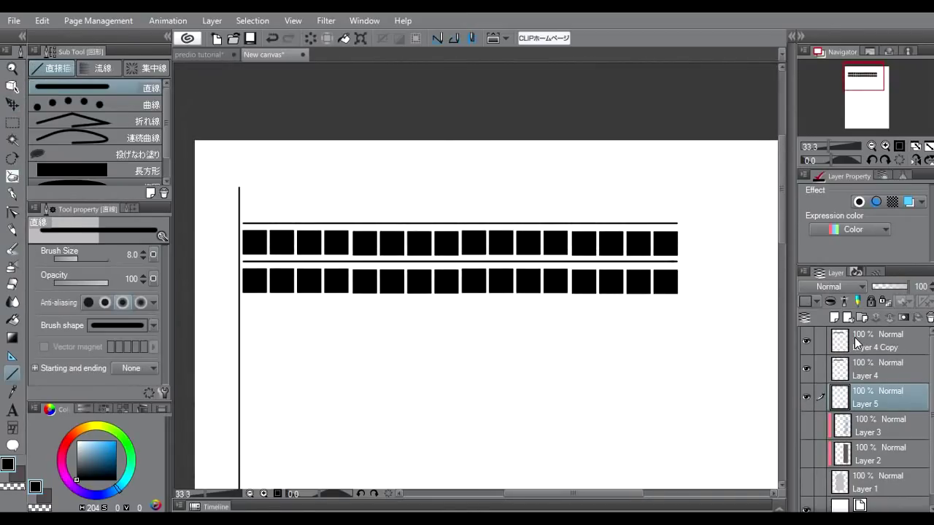
Copy and merge the square rows down the page into Layer 4, then shift the grid left.
click(860, 342)
key(ctrl+e)
key(k)
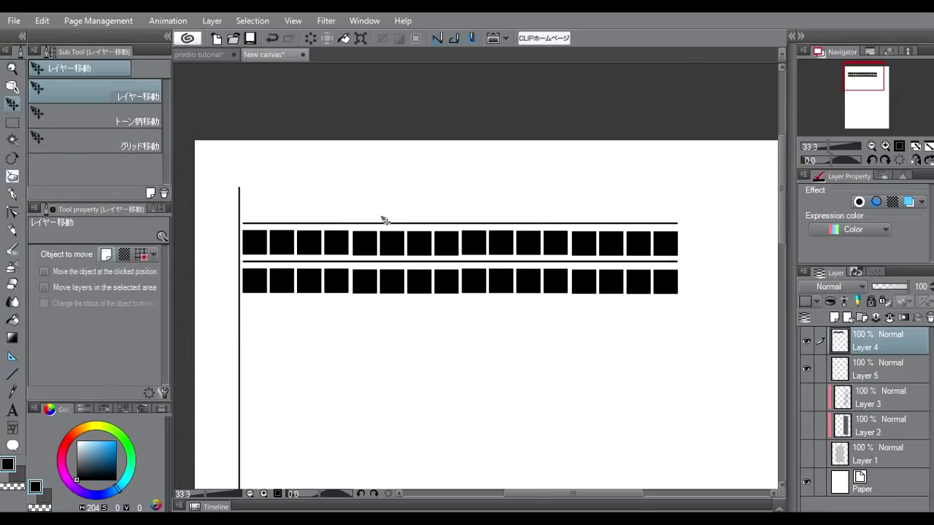
mouse_move(433, 247)
mouse_down()
mouse_move(424, 220)
mouse_move(425, 290)
mouse_up()
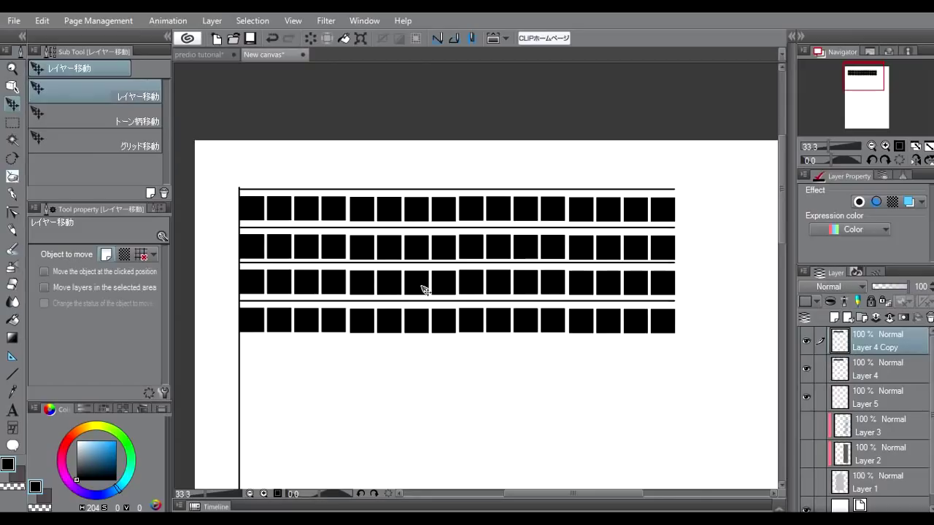
drag(464, 343, 496, 207)
mouse_move(481, 153)
alt+mouse_down()
mouse_move(475, 235)
mouse_move(479, 225)
alt+mouse_up()
key(ctrl+e)
scroll(479, 225, down, 3)
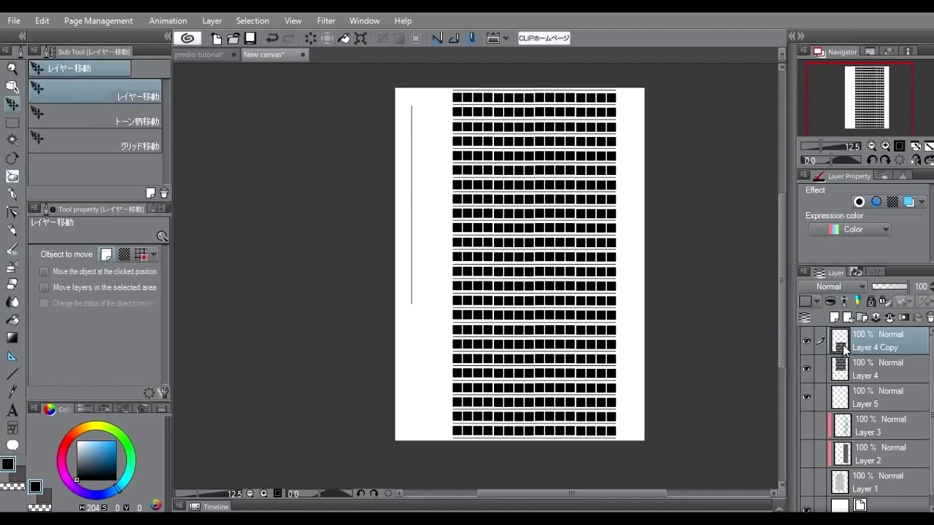
key(ctrl+e)
mouse_move(621, 308)
mouse_down()
mouse_move(522, 310)
mouse_move(576, 298)
mouse_up()
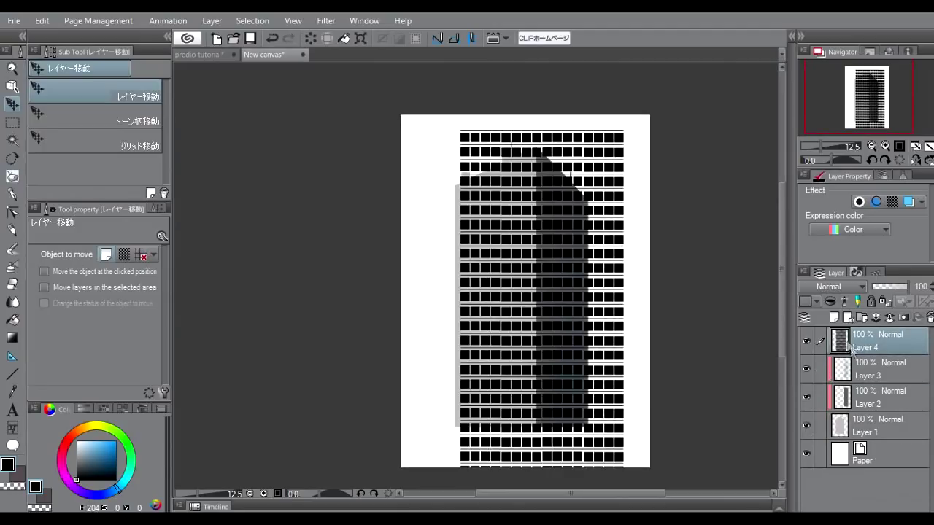
Clip the Layer 4 window grid to the building, position it, and select Layer 2's dark face.
drag(576, 286, 561, 271)
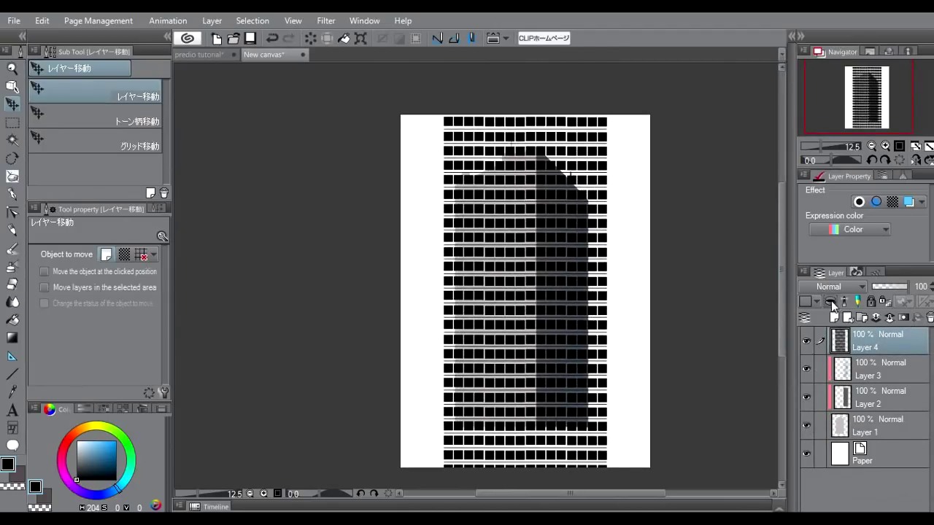
click(831, 301)
drag(563, 278, 552, 299)
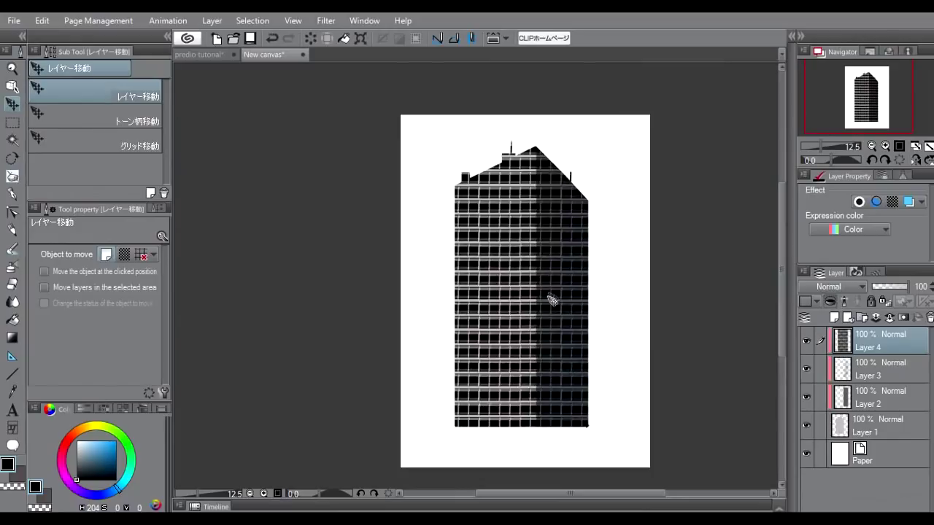
drag(552, 299, 553, 302)
click(843, 398)
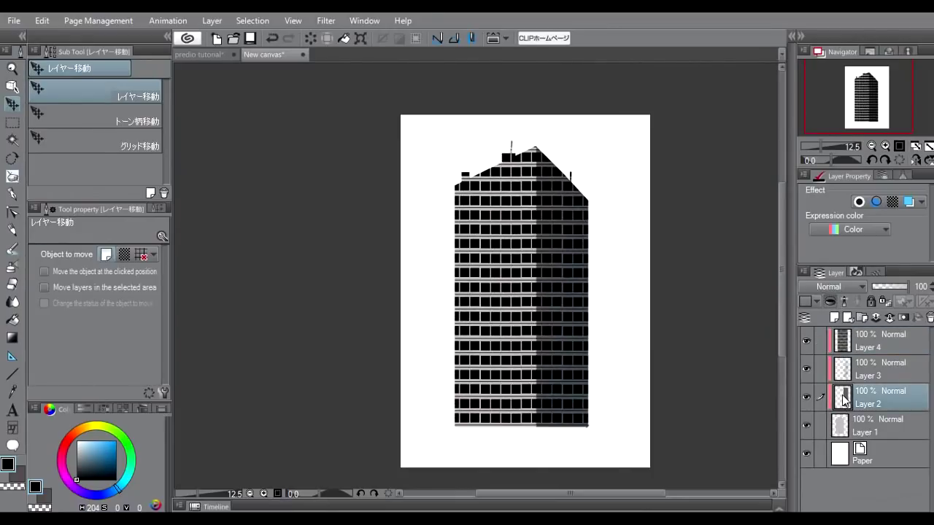
ctrl+click(845, 398)
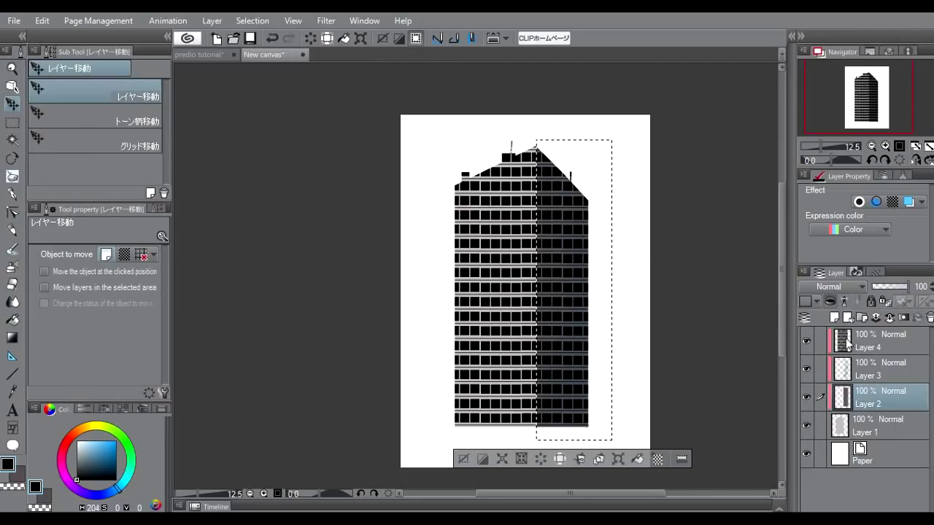
Distort the Layer 4 window grid to match the dark right face's perspective.
click(848, 342)
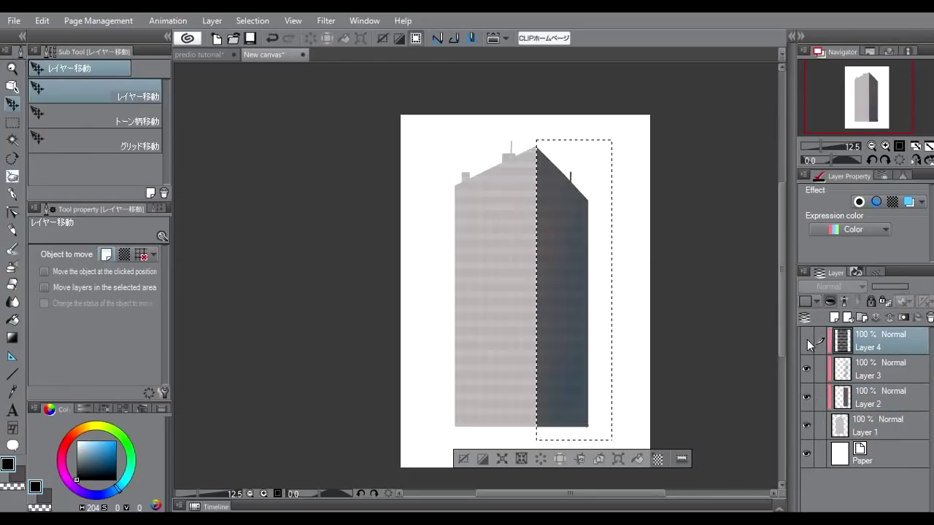
key(ctrl+t)
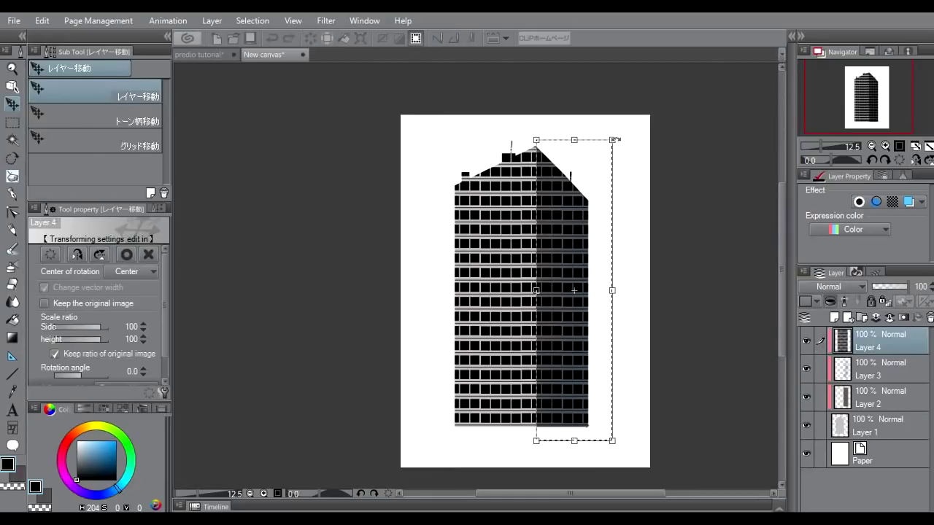
drag(614, 143, 602, 206)
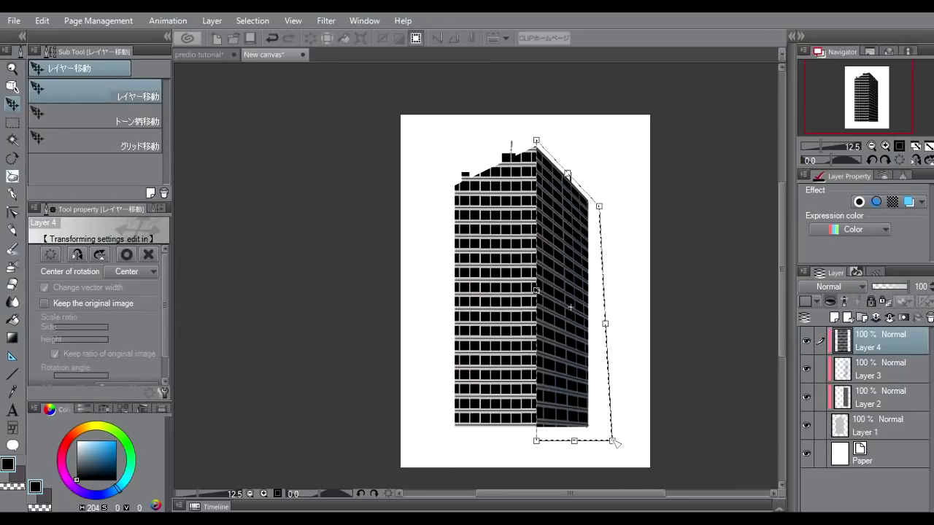
drag(612, 442, 614, 433)
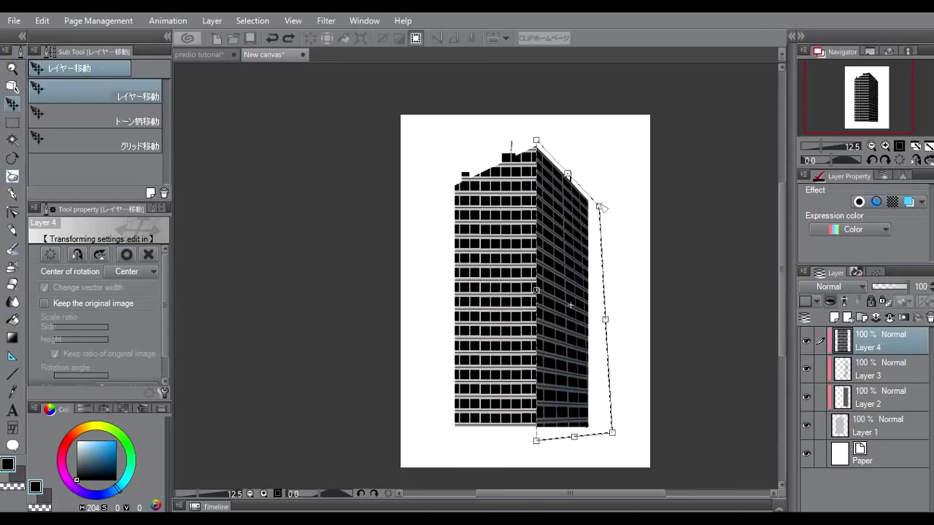
drag(600, 207, 614, 223)
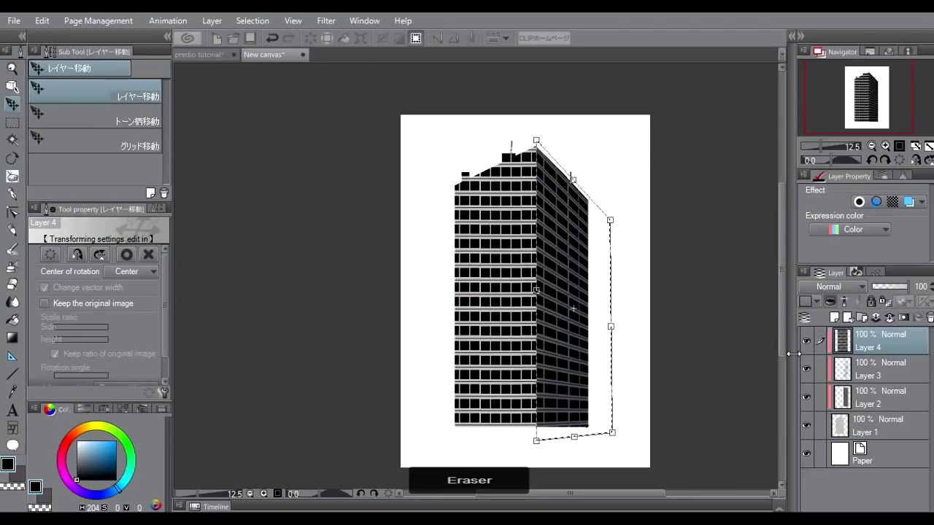
key(Return)
click(12, 123)
Select the left face's window grid and drag its corners into perspective.
drag(427, 109, 537, 446)
key(ctrl+t)
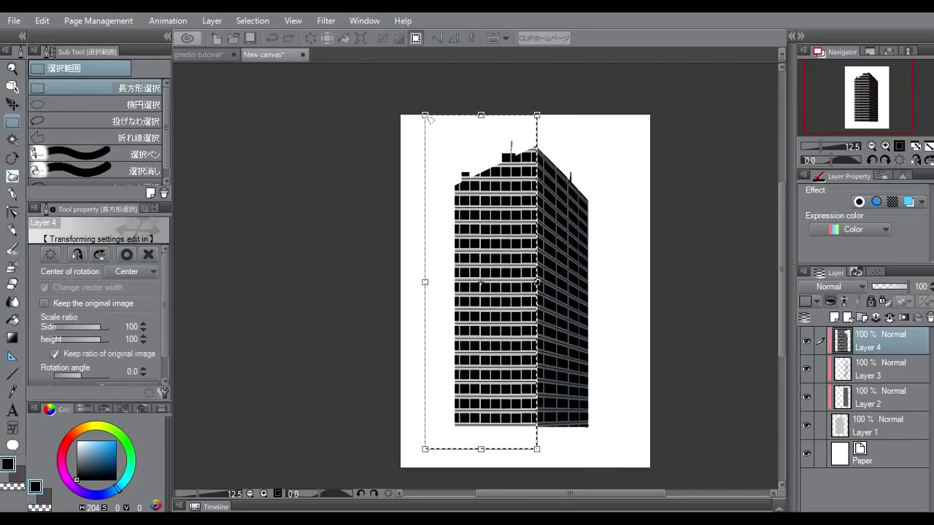
drag(426, 116, 434, 187)
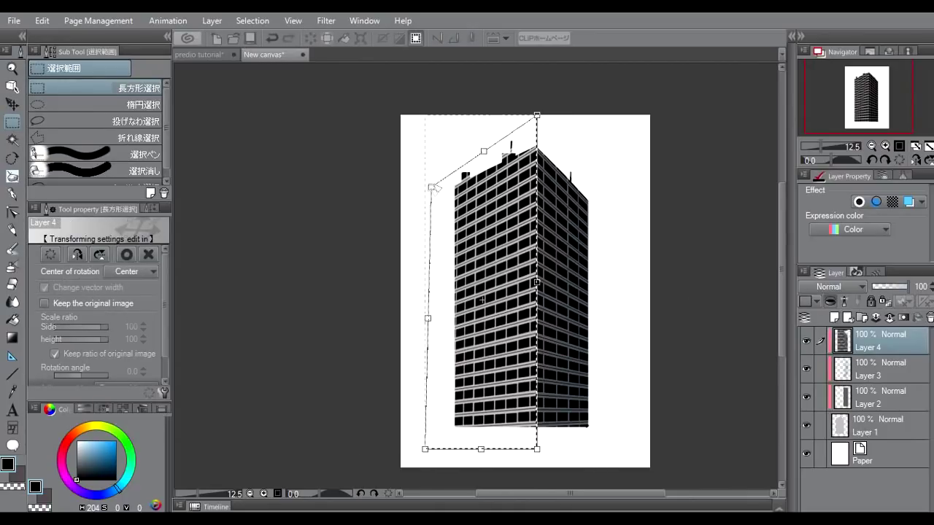
drag(431, 187, 430, 179)
drag(425, 449, 427, 438)
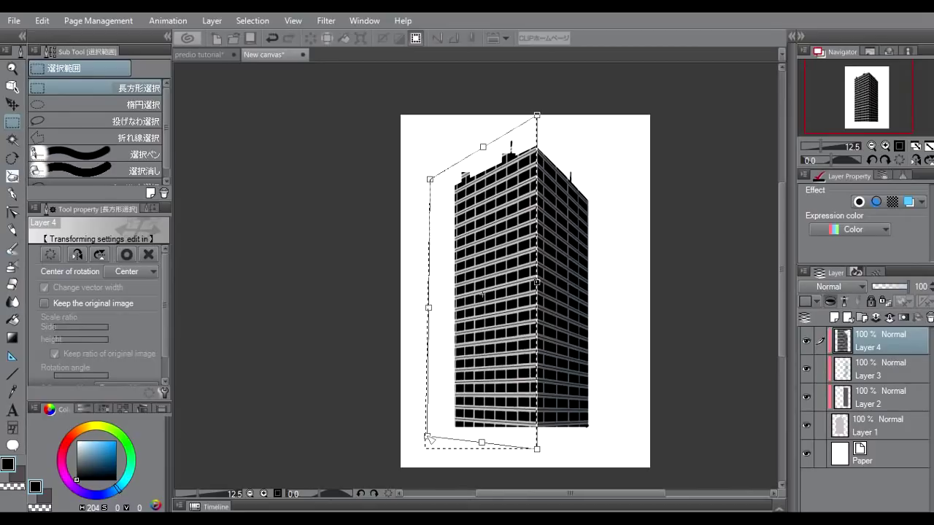
drag(427, 437, 427, 436)
drag(430, 180, 428, 177)
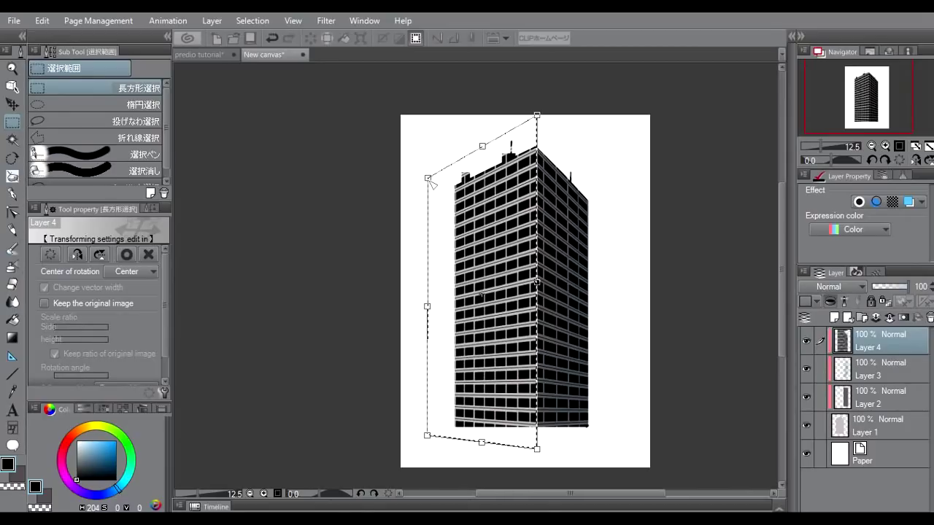
Zoom in and adjust the left face's bottom-left corner, raising and nudging it right.
scroll(549, 211, up, 2)
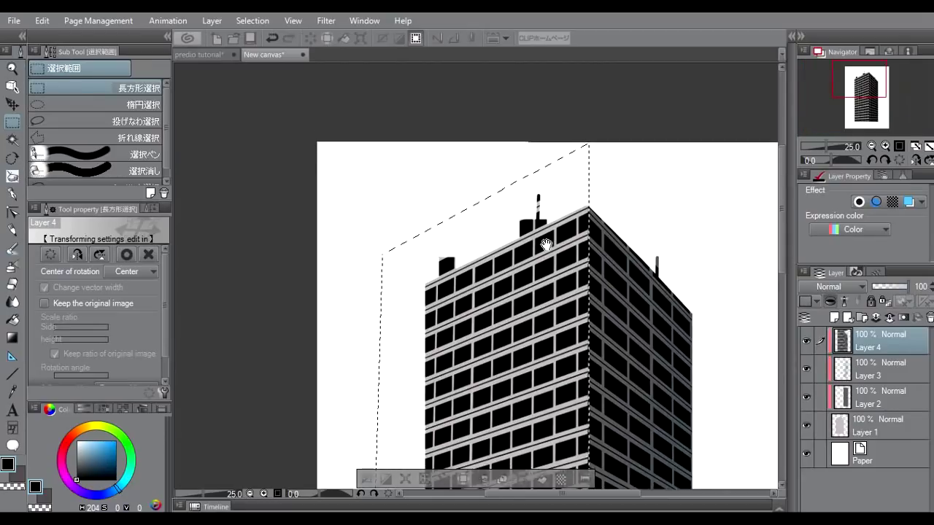
scroll(562, 226, down, 1)
scroll(597, 208, down, 2)
scroll(567, 194, down, 2)
scroll(542, 246, down, 2)
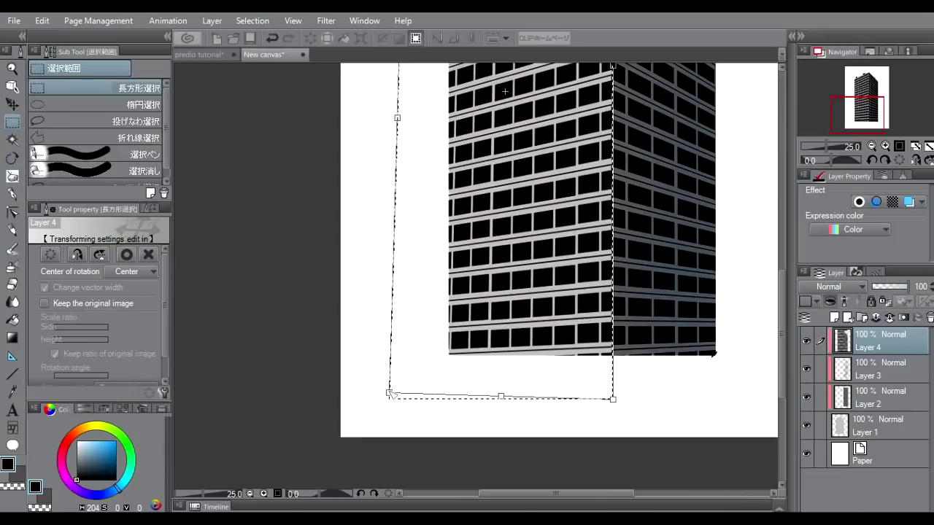
drag(389, 399, 388, 381)
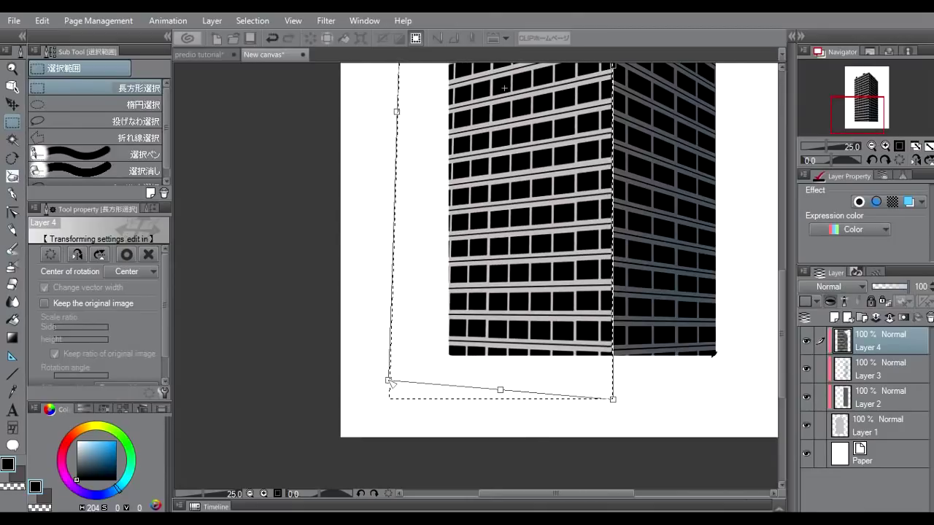
scroll(562, 192, up, 3)
drag(419, 442, 420, 440)
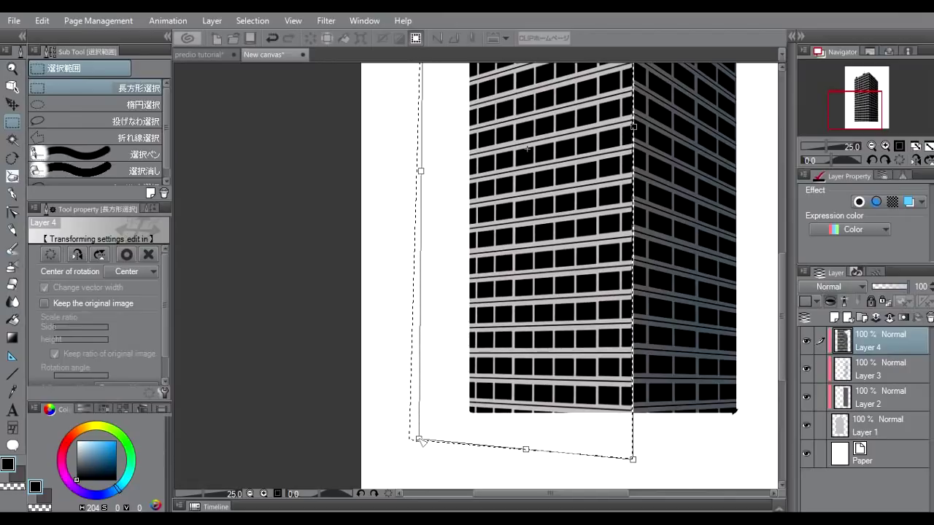
drag(419, 440, 422, 437)
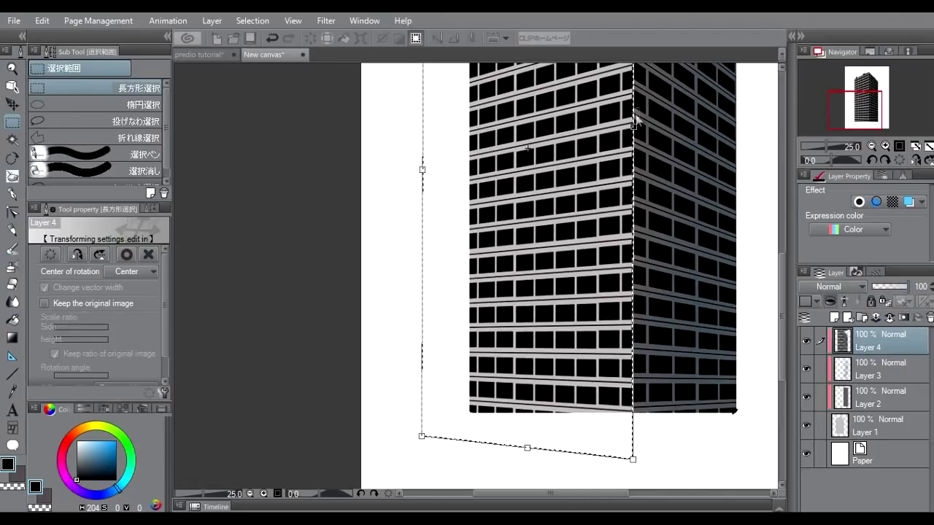
Raise the bottom-right corner, pull the left edge in, and apply the perspective transform.
drag(633, 127, 635, 118)
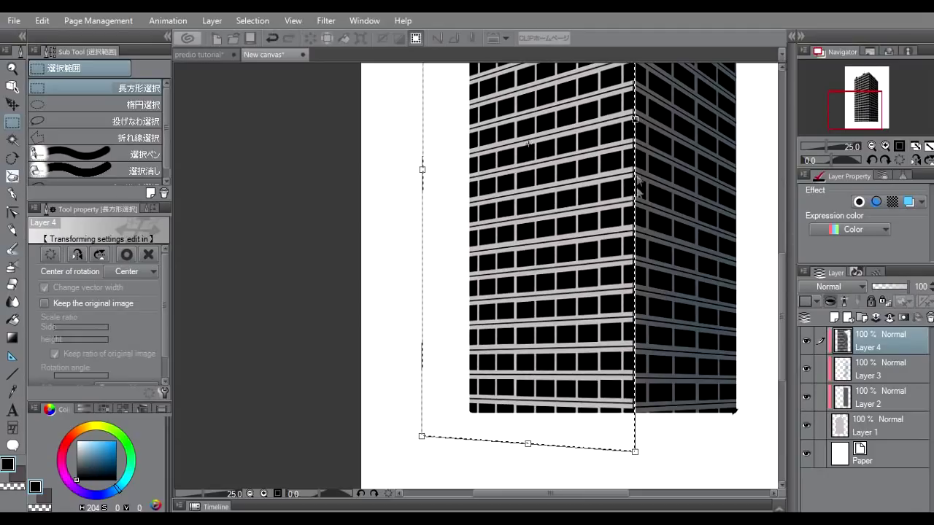
drag(635, 119, 637, 124)
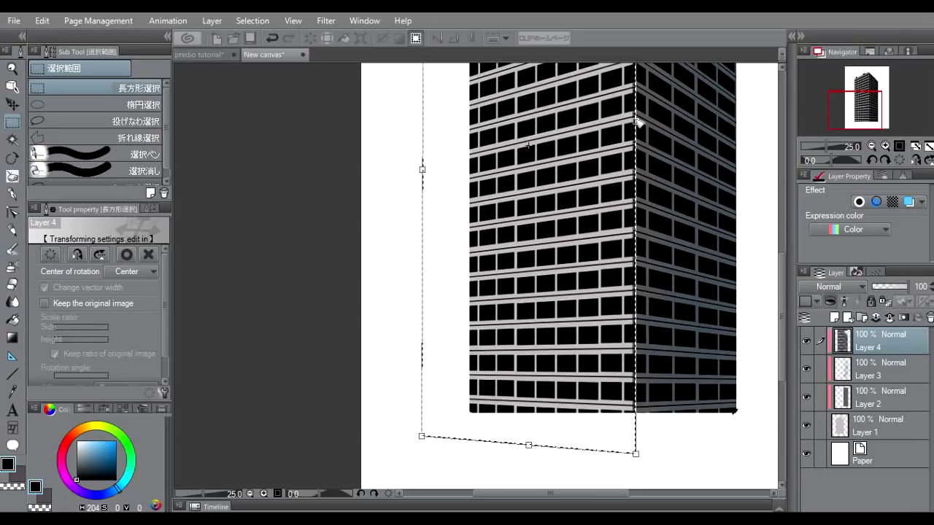
scroll(637, 123, up, 5)
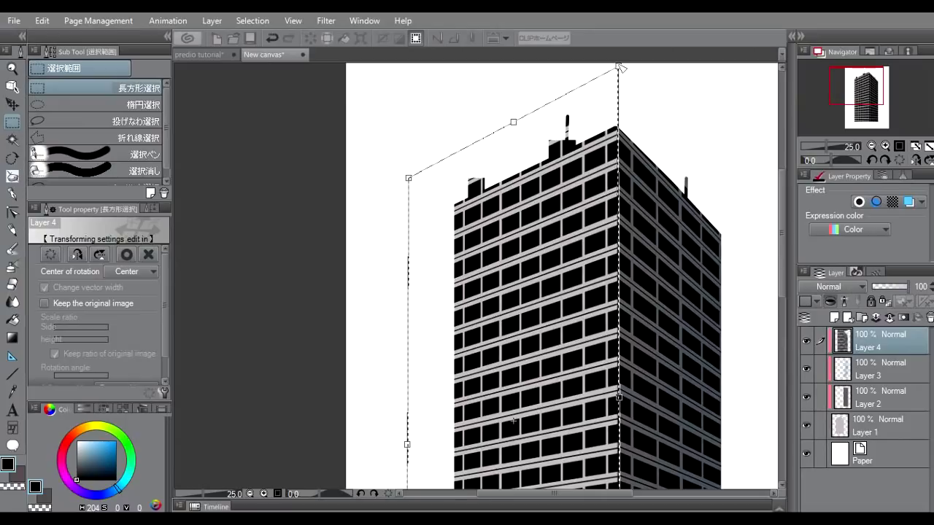
scroll(503, 224, down, 2)
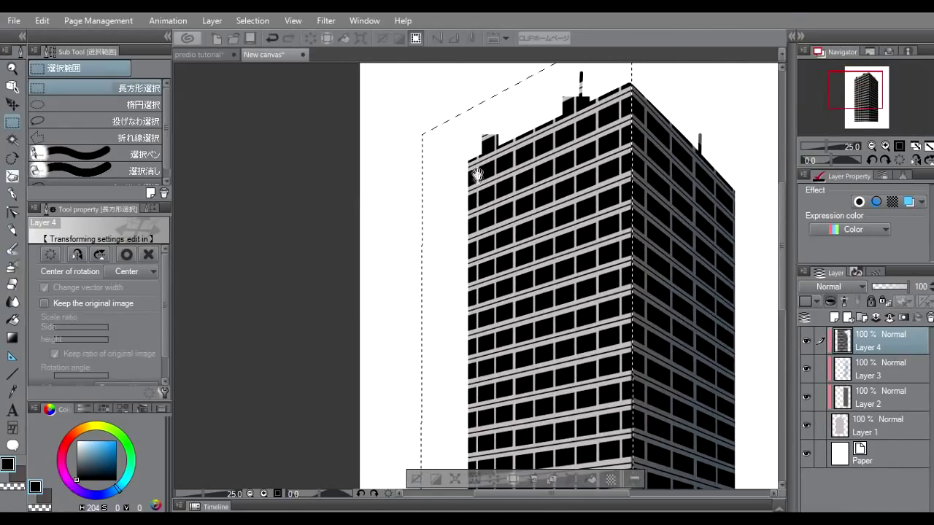
scroll(438, 324, down, 2)
drag(402, 236, 417, 233)
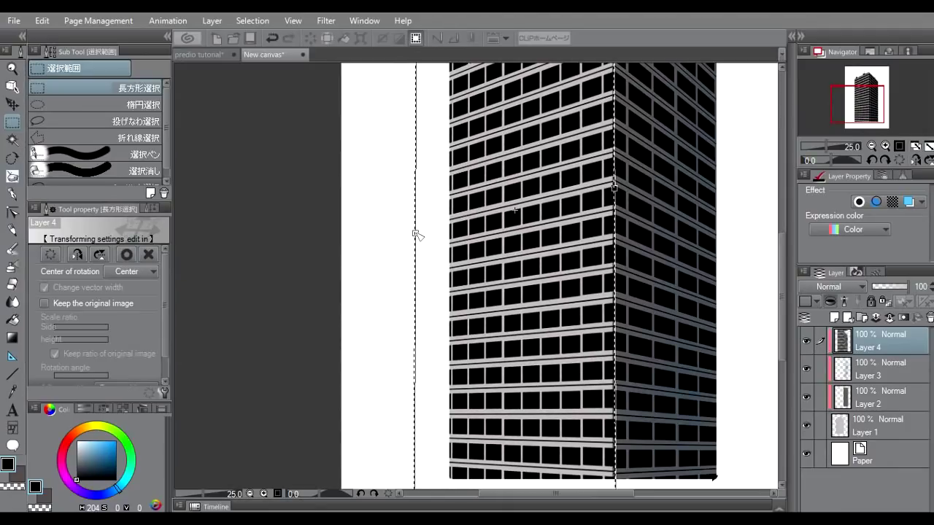
key(Return)
scroll(580, 312, up, 3)
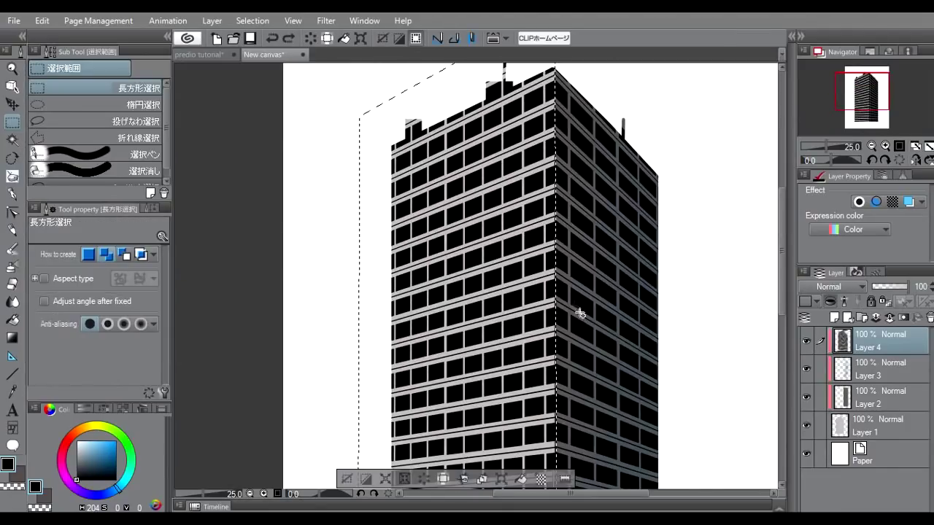
Duplicate Layer 4 as Layer 4 Copy and clear the selection.
scroll(599, 325, down, 3)
scroll(484, 293, up, 3)
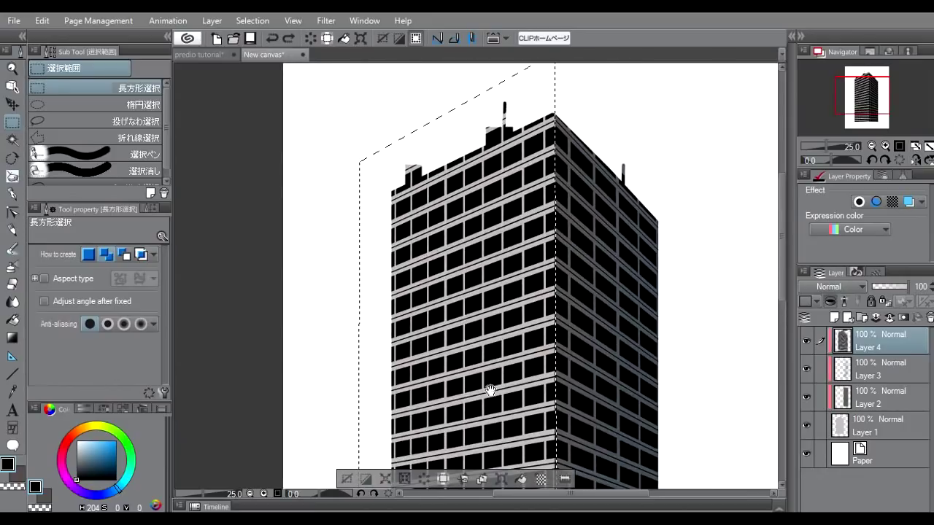
key(ctrl+c)
key(ctrl+v)
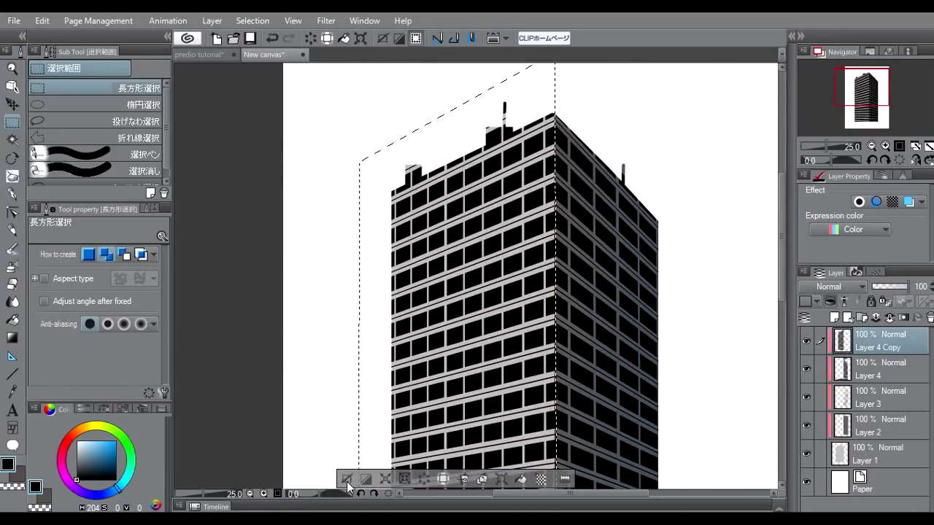
key(ctrl+d)
Compare Layer 4 and its copy by toggling visibility, then start a polyline outline above the roof.
click(806, 364)
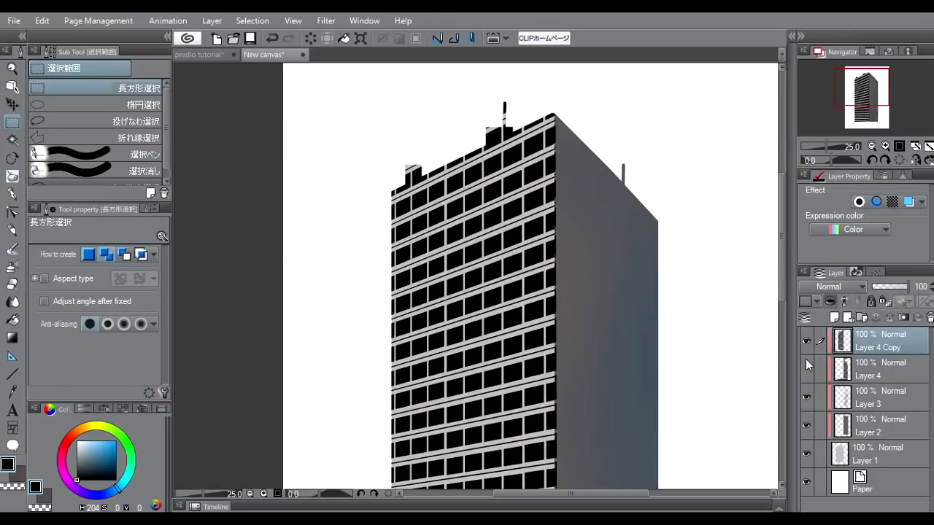
click(806, 362)
click(807, 339)
click(807, 336)
click(807, 357)
click(808, 357)
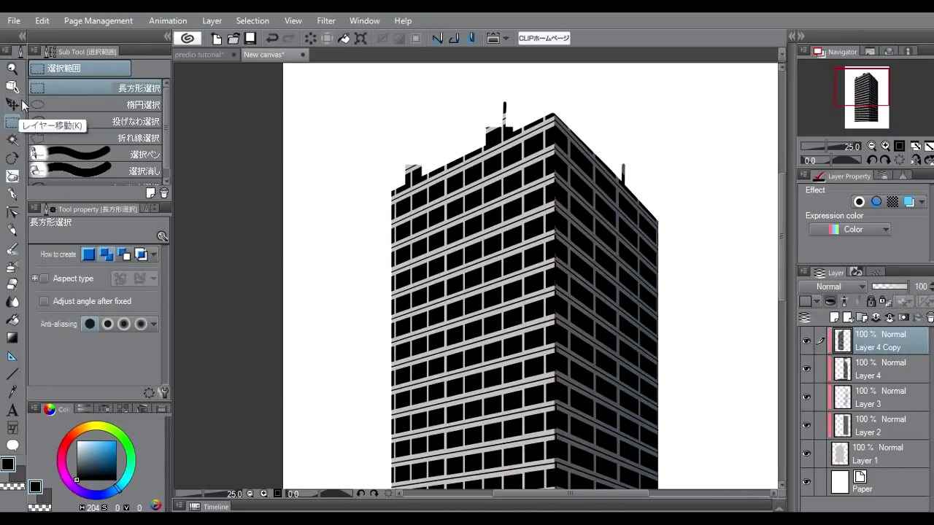
click(95, 138)
click(391, 208)
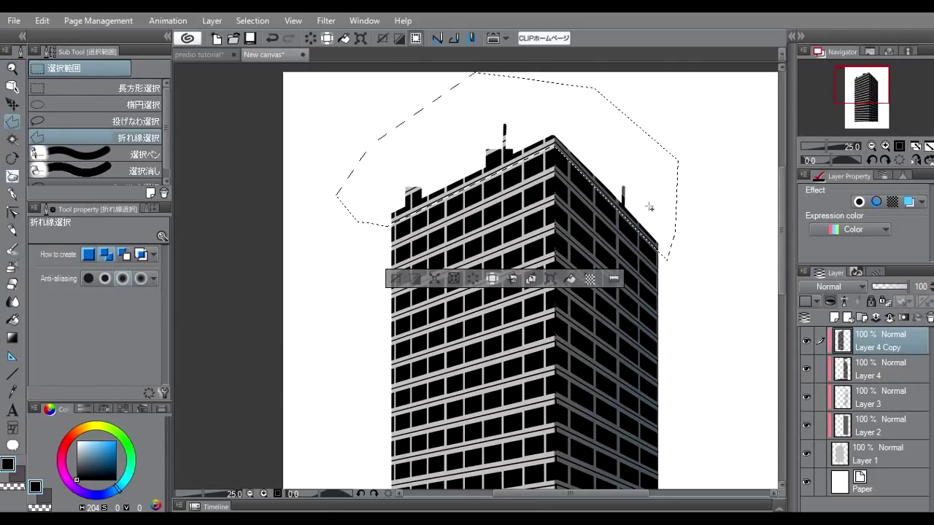
Delete the grid above the roof line, then select the stray strip at the right edge on Layer 4.
key(Delete)
click(865, 375)
key(ctrl+d)
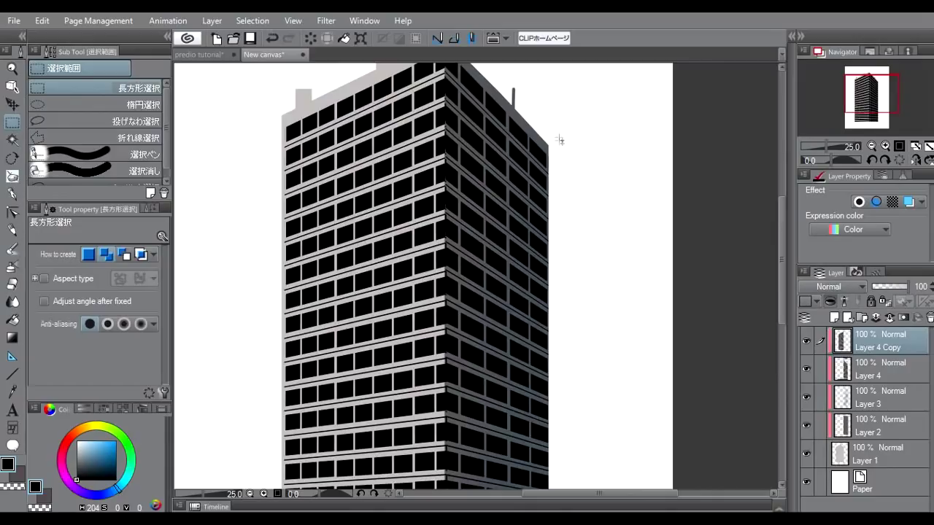
drag(560, 139, 544, 417)
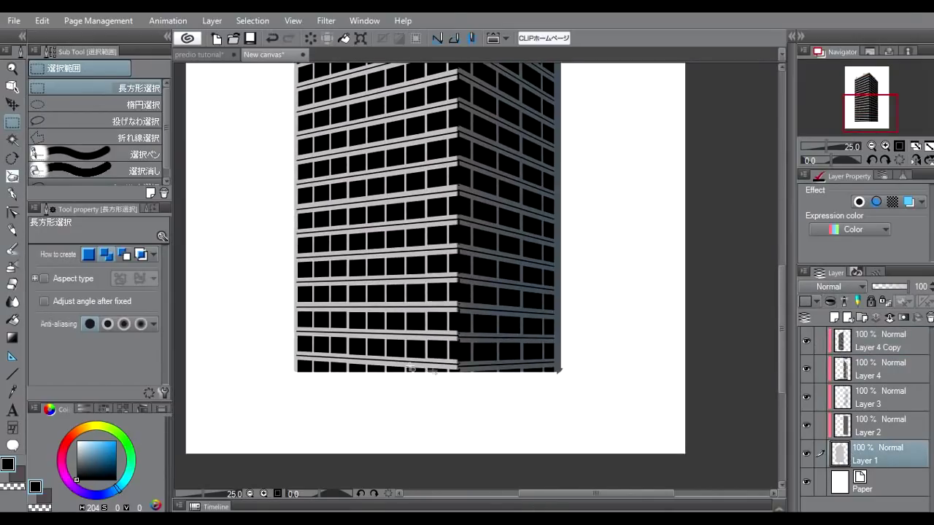
Soft-erase the building's bottom edge with a soft eraser at size 300.
key(e)
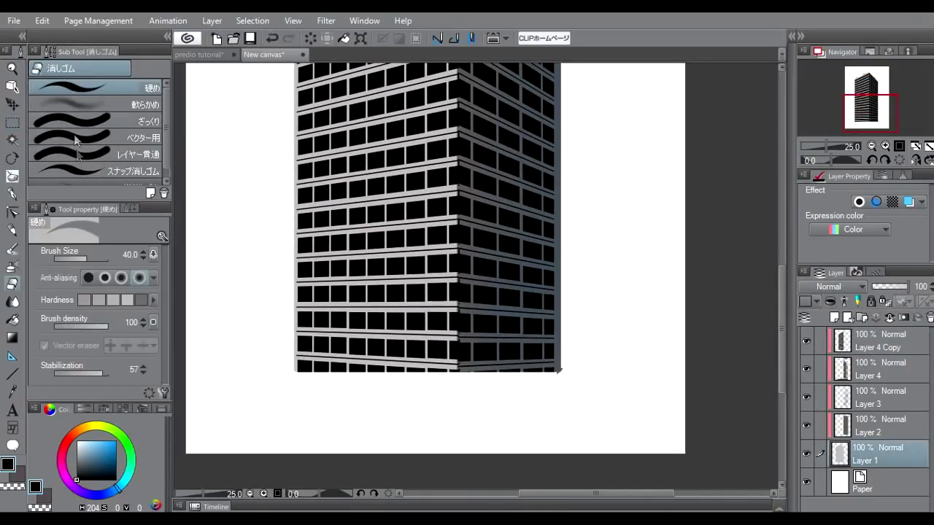
click(109, 105)
key(x)
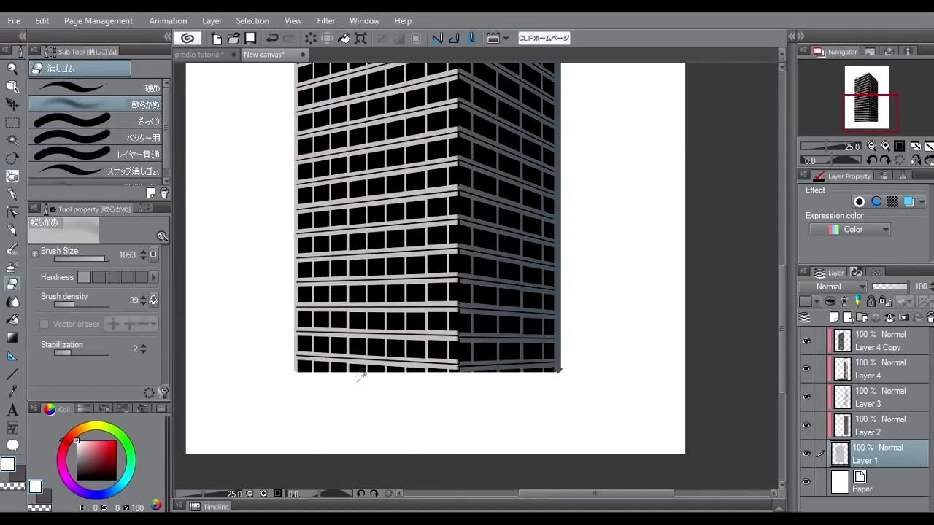
drag(375, 396, 594, 333)
drag(604, 224, 609, 339)
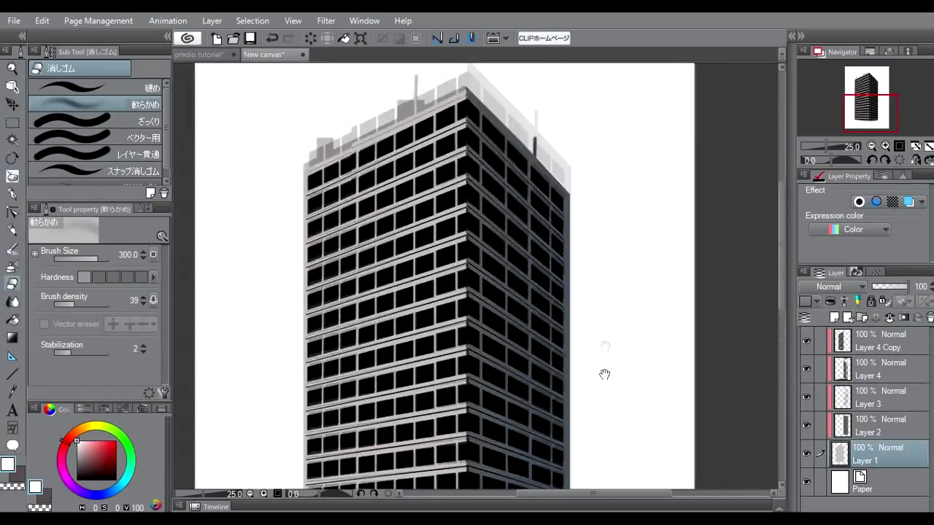
scroll(605, 343, down, 2)
Delete Layer 4 and set Layer 4 Copy to Clip to Layer Below.
right_click(877, 343)
click(806, 340)
click(806, 341)
click(806, 341)
click(806, 341)
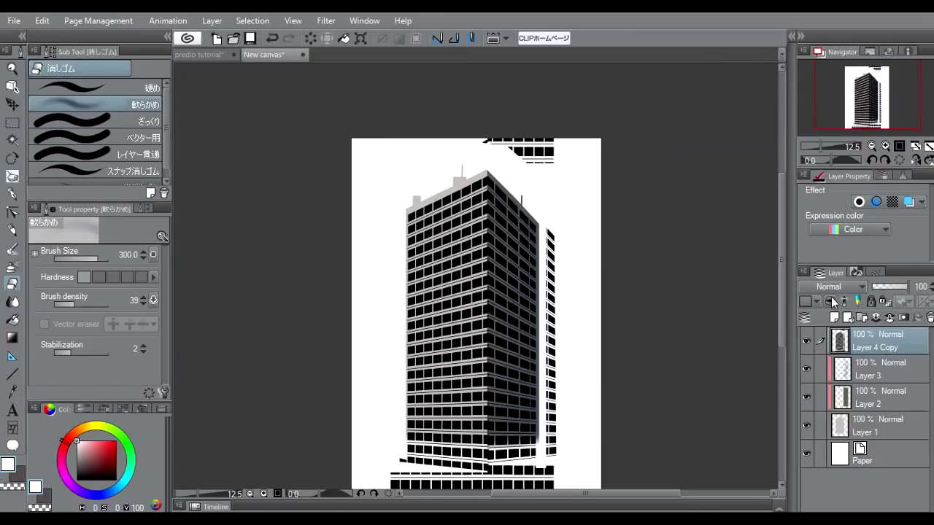
click(832, 303)
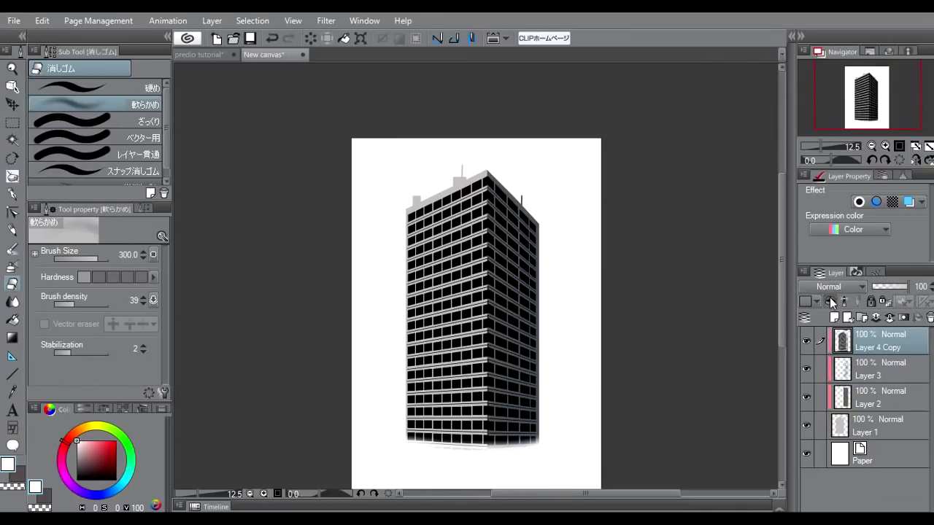
click(840, 423)
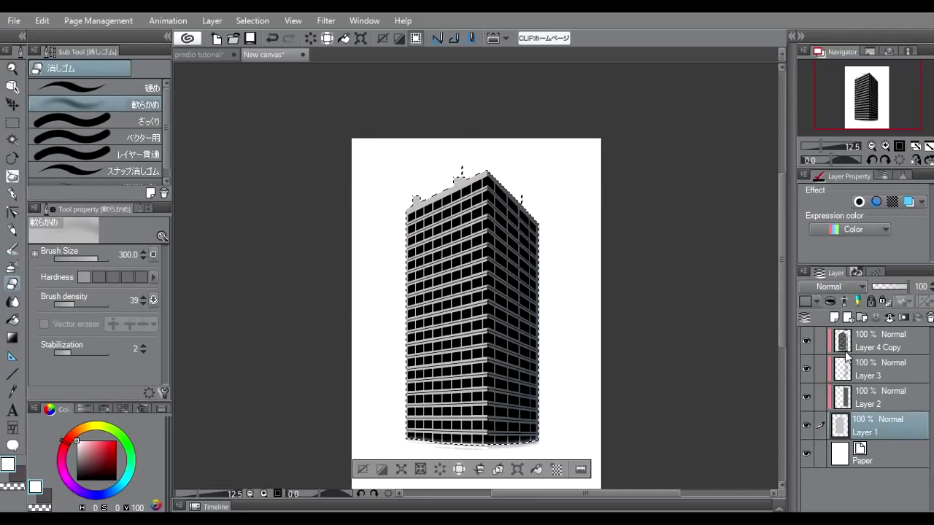
Select the building shape from Layer 1, test-delete Layer 4 Copy's fragments, undo, and deselect.
ctrl+click(843, 347)
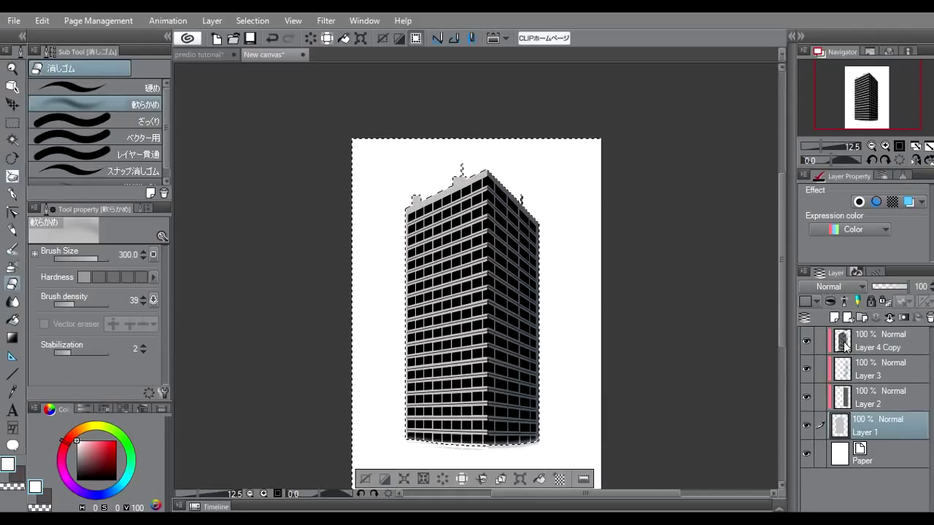
click(844, 346)
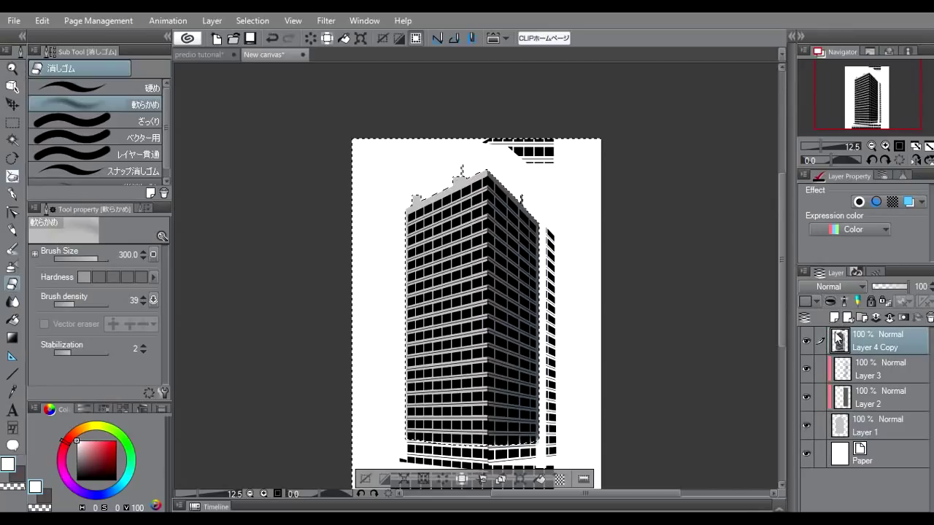
key(Delete)
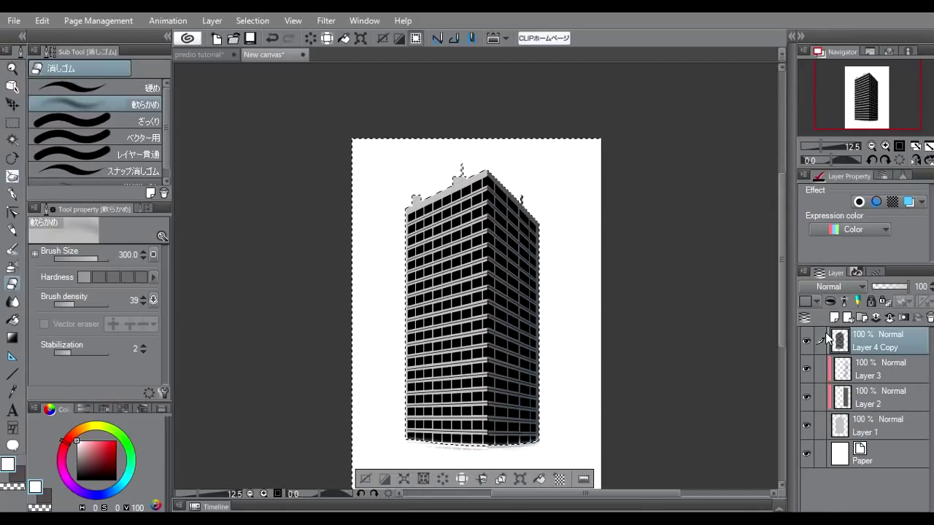
key(ctrl+z)
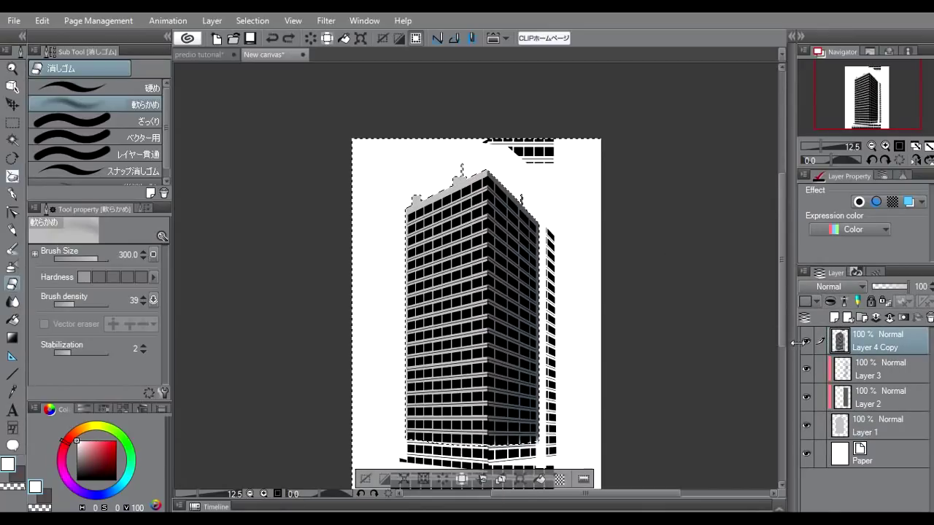
key(ctrl+0)
Toggle Layer 4 Copy's visibility to compare the tower, leaving it shown.
click(806, 340)
click(812, 337)
click(814, 335)
click(816, 335)
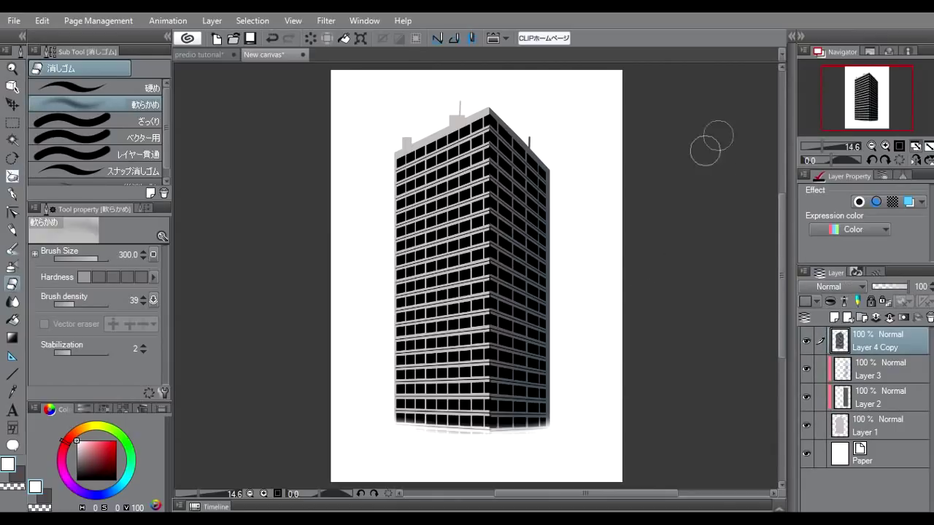
drag(569, 248, 577, 281)
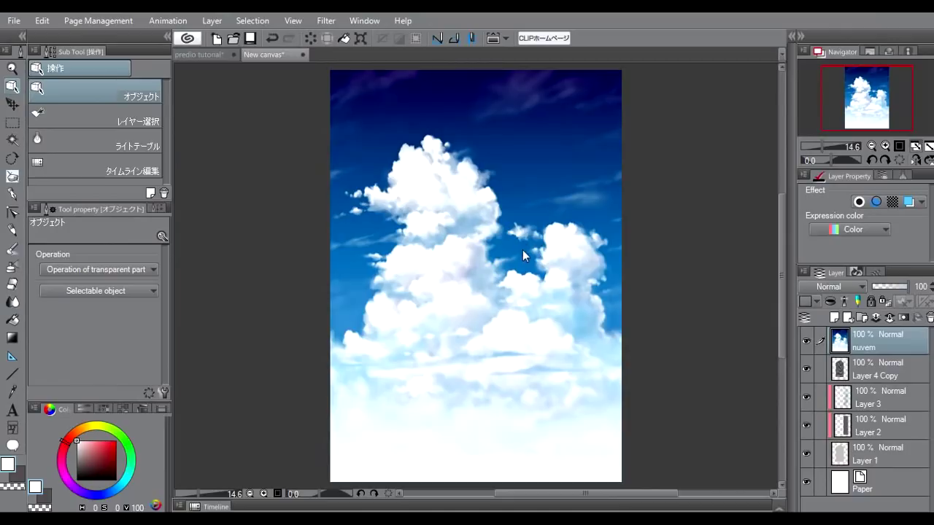
Clip the nuvem cloud layer to the building and scale it to 89%, shifted slightly down-right.
click(829, 300)
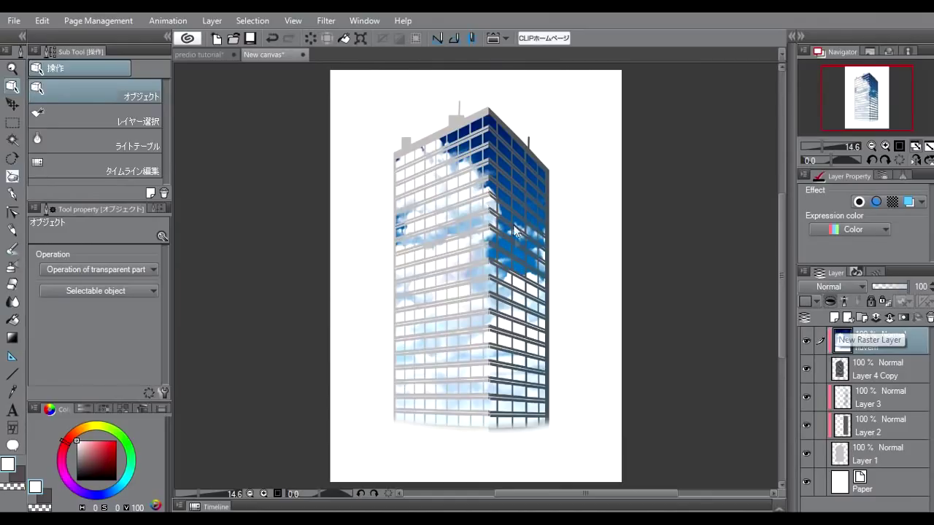
click(543, 301)
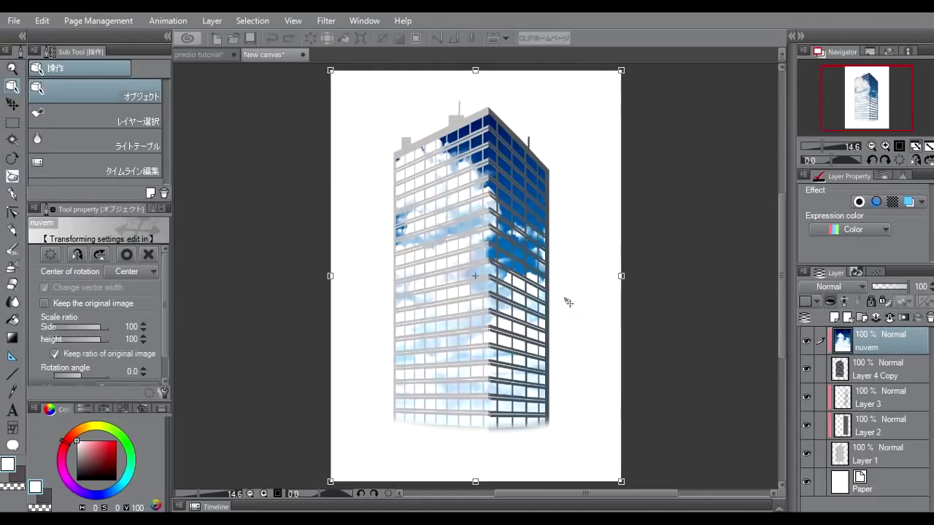
drag(622, 480, 589, 437)
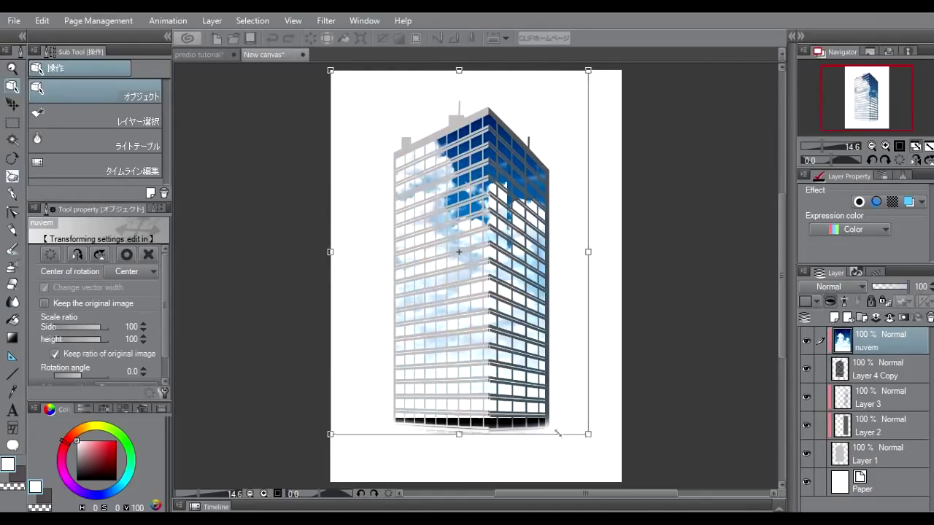
drag(564, 281, 579, 296)
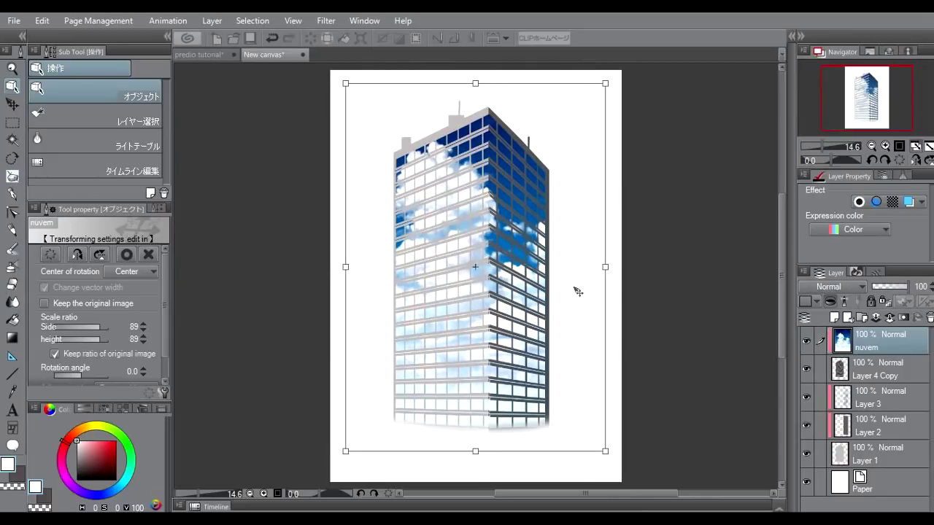
key(Return)
Set nuvem to Screen blend mode at 50% opacity and add an empty layer above Layer 1.
click(839, 286)
click(814, 120)
click(851, 286)
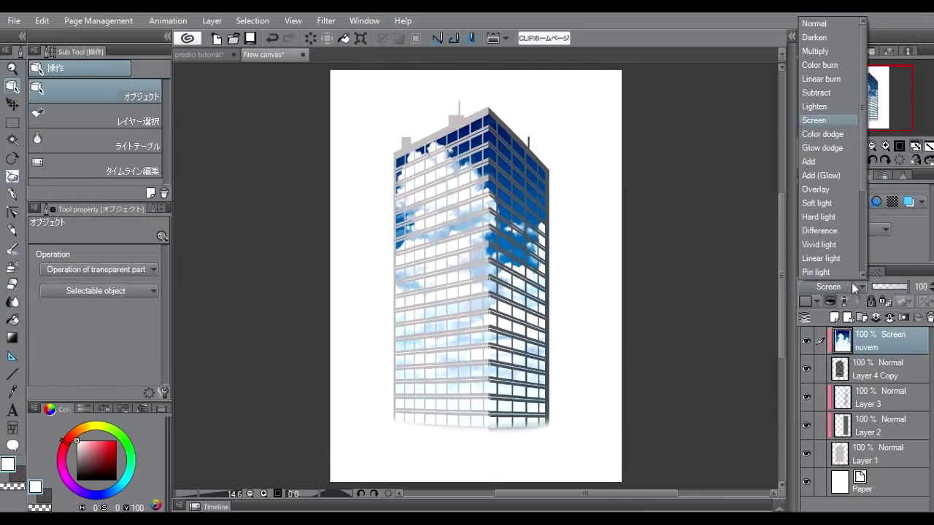
click(827, 122)
drag(908, 286, 905, 290)
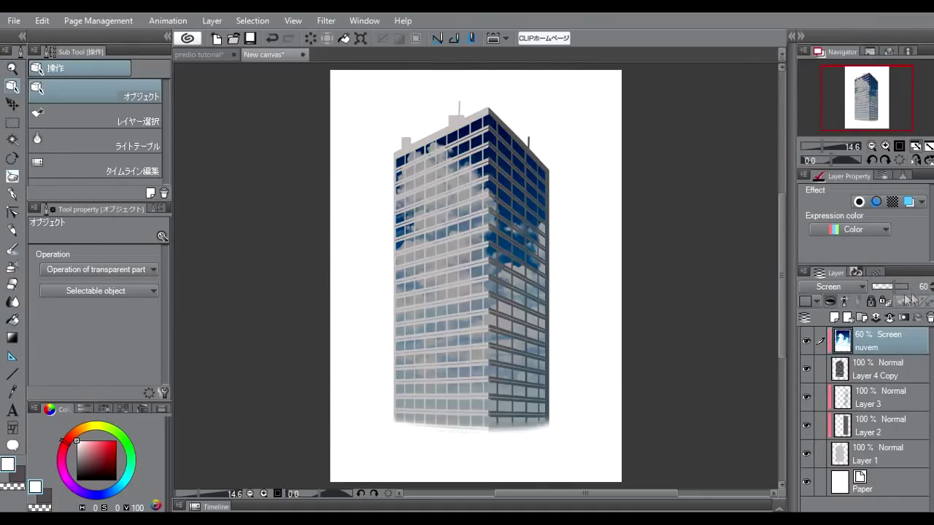
click(923, 286)
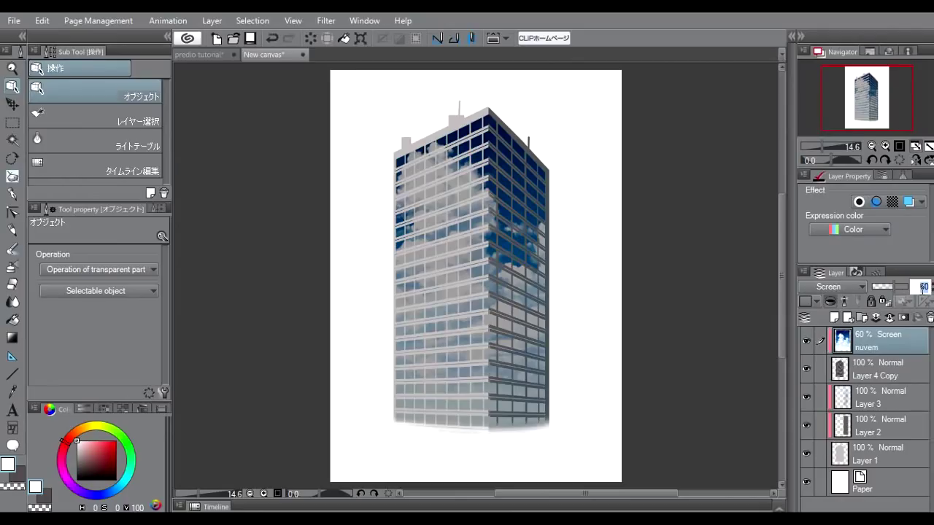
text(50)
key(Return)
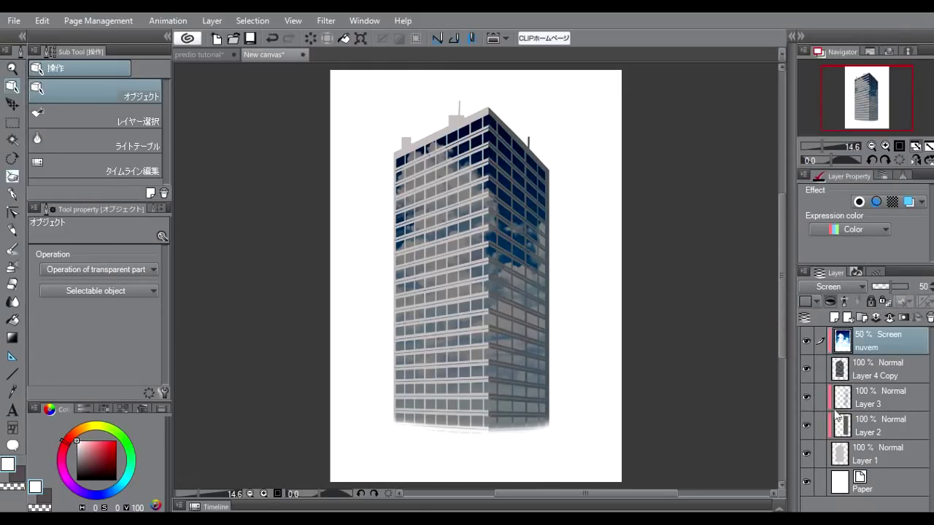
key(ctrl+z)
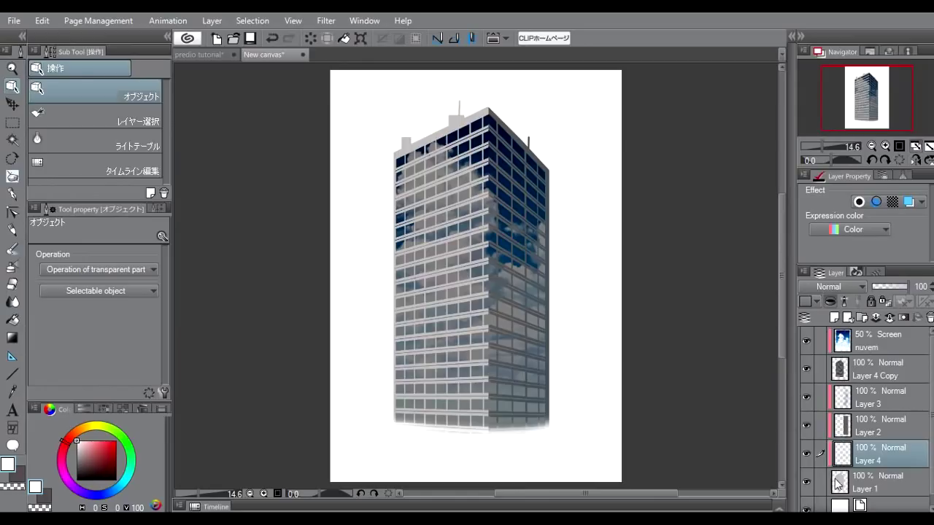
Airbrush white haze over the tower's top on Layer 4 and lower it to 70% opacity.
click(840, 487)
click(846, 464)
key(b)
key(b)
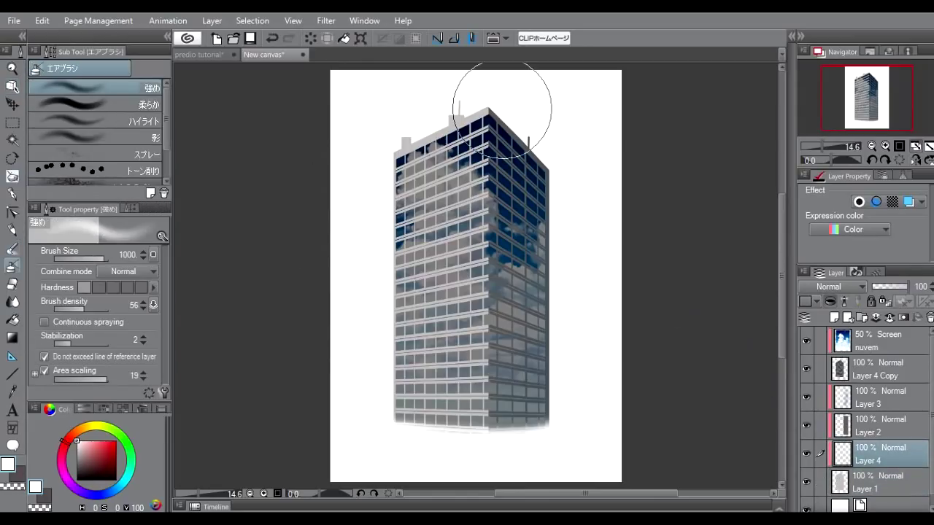
drag(501, 95, 464, 213)
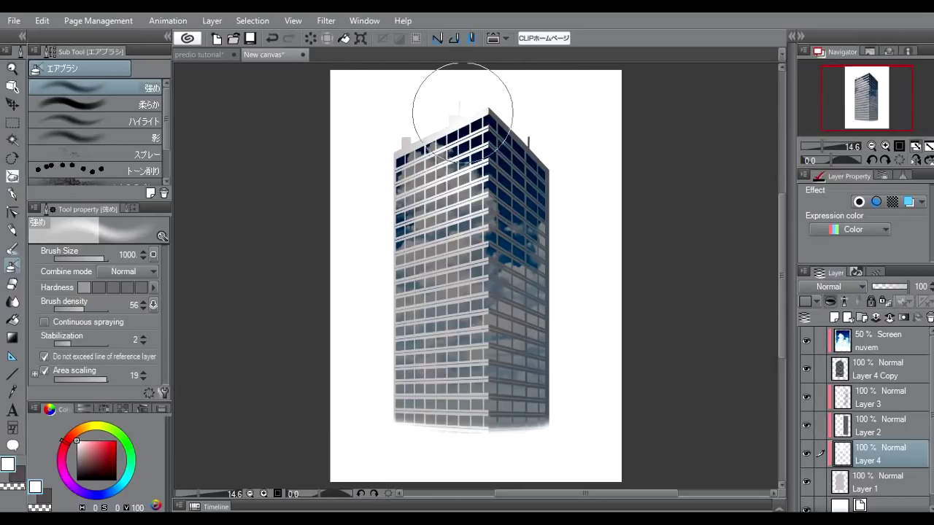
drag(906, 286, 897, 291)
Add Layer 5 with dark-blue airbrush shading at 96% opacity, plus an empty Layer 6 above.
click(854, 424)
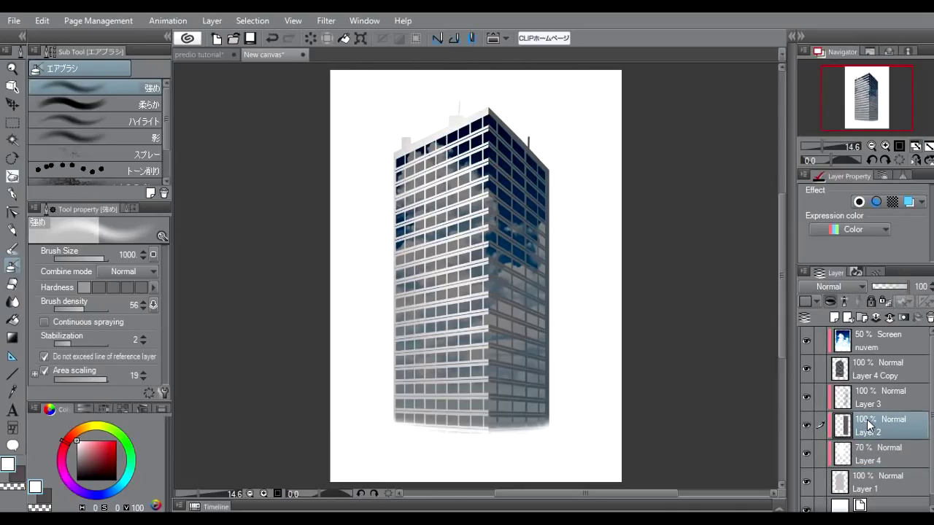
click(136, 491)
drag(96, 454, 110, 466)
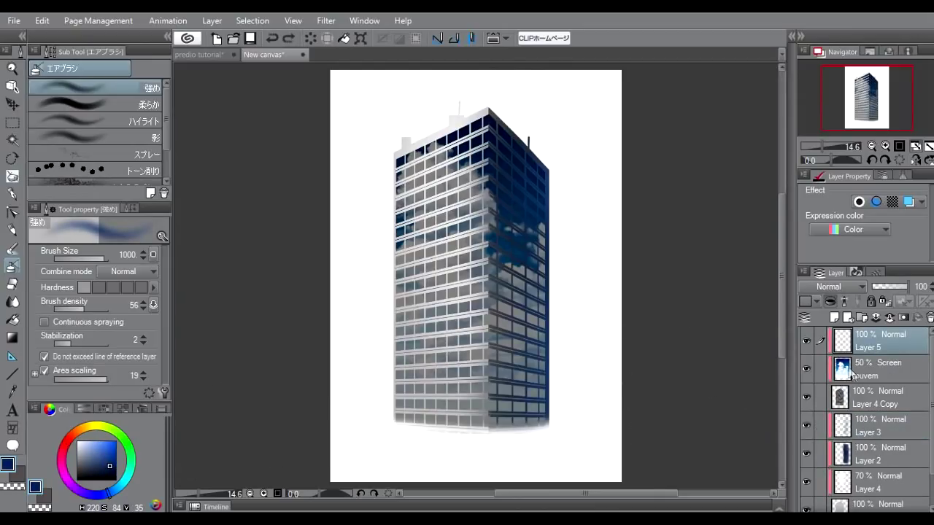
click(108, 479)
drag(108, 477, 111, 475)
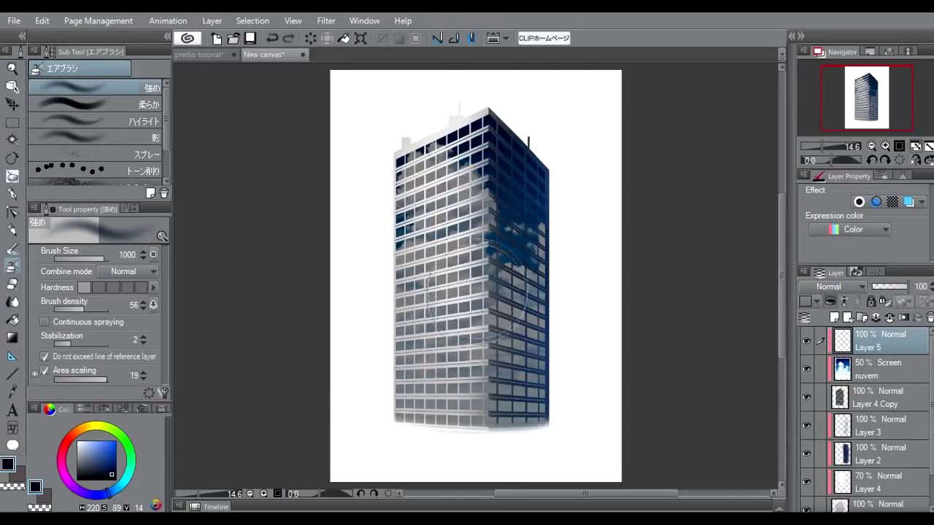
click(475, 290)
drag(906, 286, 902, 286)
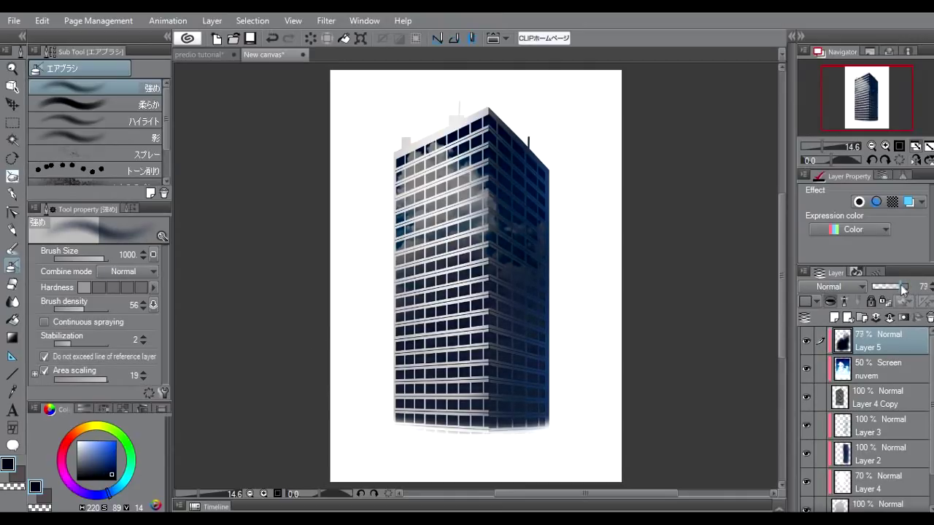
drag(907, 286, 912, 286)
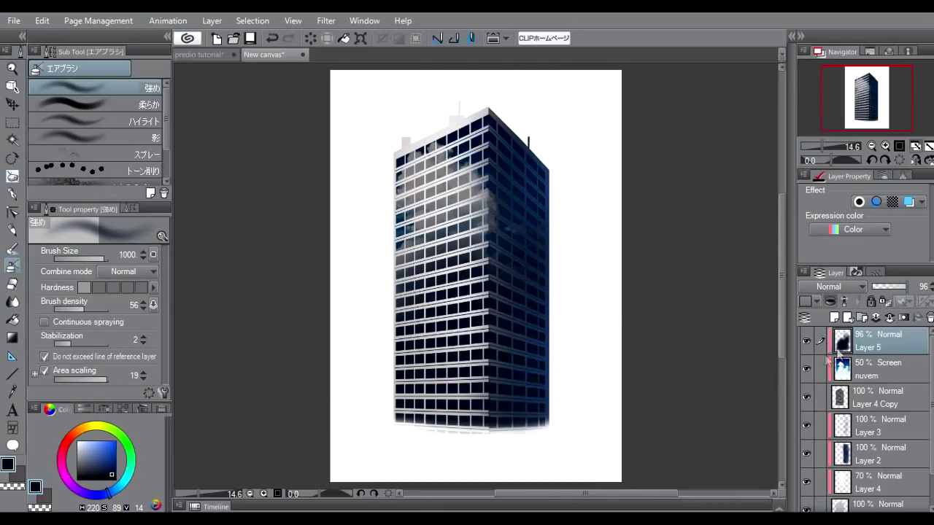
click(833, 316)
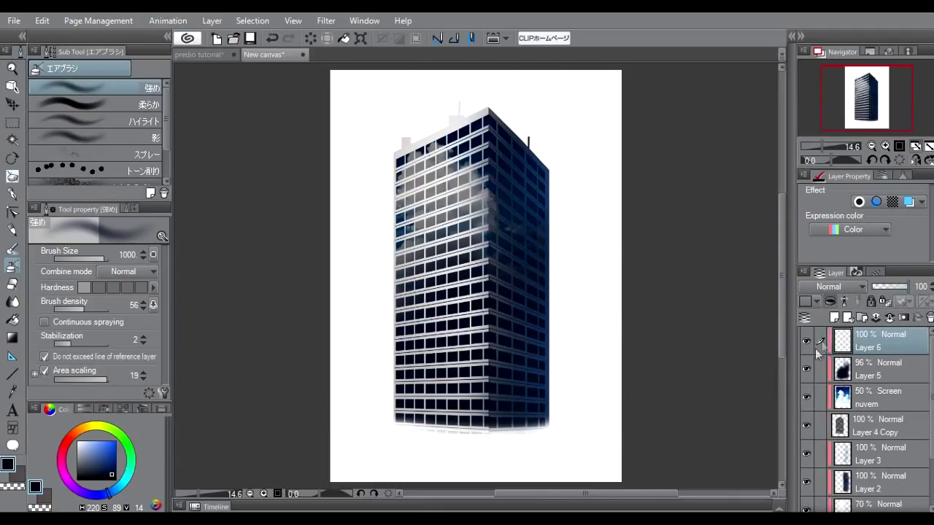
Set Layer 6 to Add (Glow) and airbrush light-blue highlights on the upper-left windows.
click(839, 286)
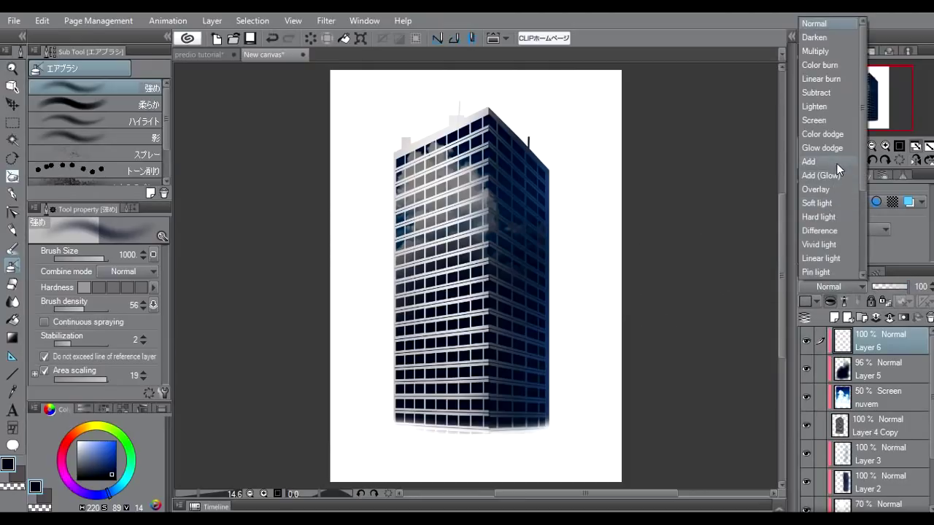
click(831, 175)
drag(77, 444, 79, 441)
mouse_move(459, 115)
mouse_down()
mouse_move(484, 121)
mouse_move(390, 292)
mouse_up()
Undo the glow strokes and marquee an area from the page corner to the building.
key(ctrl+z)
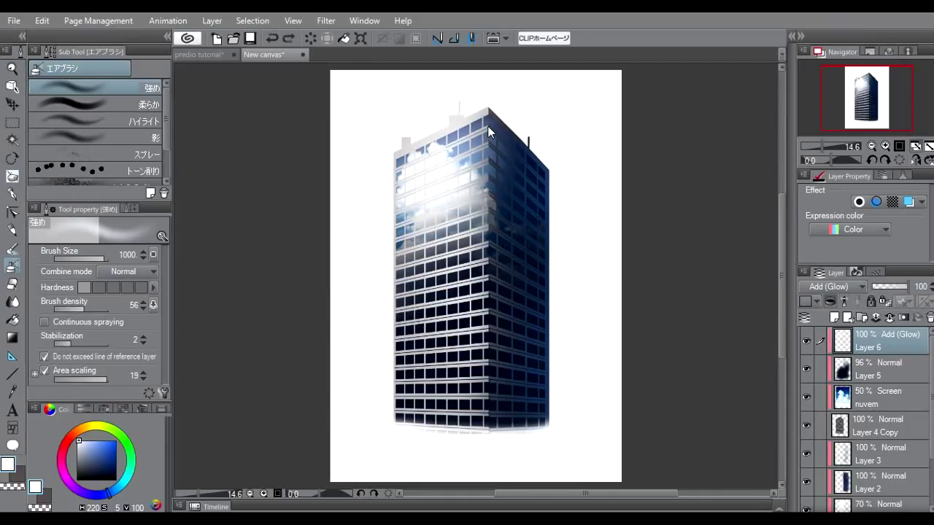
key(ctrl+z)
key(ctrl+z)
key(m)
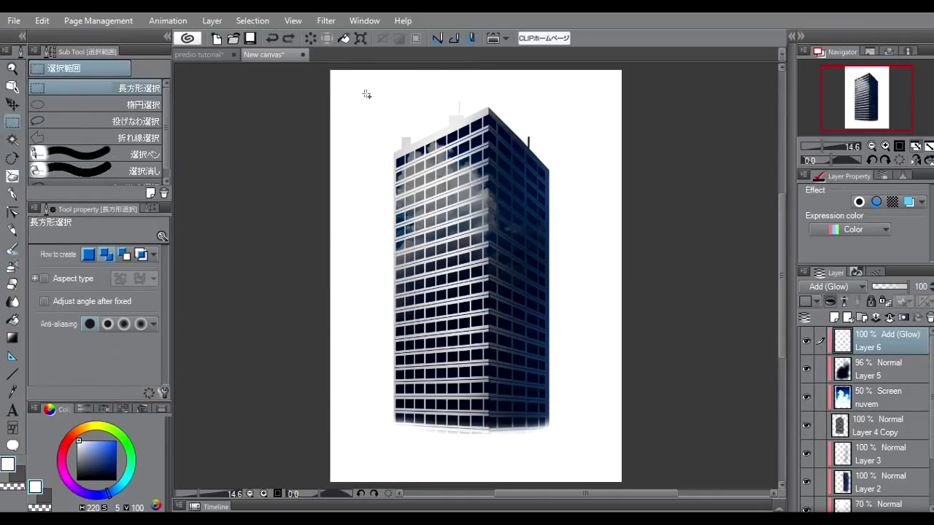
drag(365, 91, 490, 435)
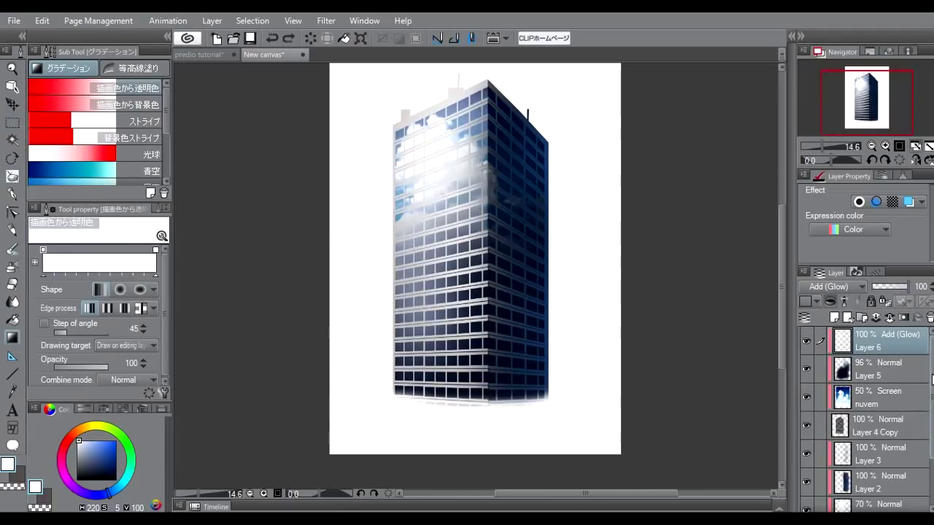
Add Layer 7 above Paper and zoom in on the rooftop to draw the satellite dish.
scroll(928, 423, down, 2)
scroll(928, 437, down, 1)
scroll(930, 416, down, 1)
scroll(875, 423, down, 1)
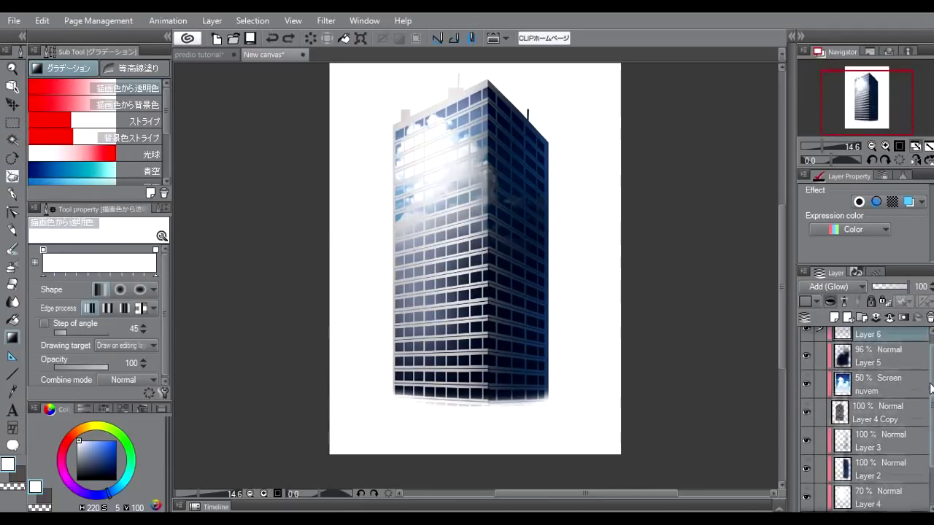
click(875, 478)
click(843, 318)
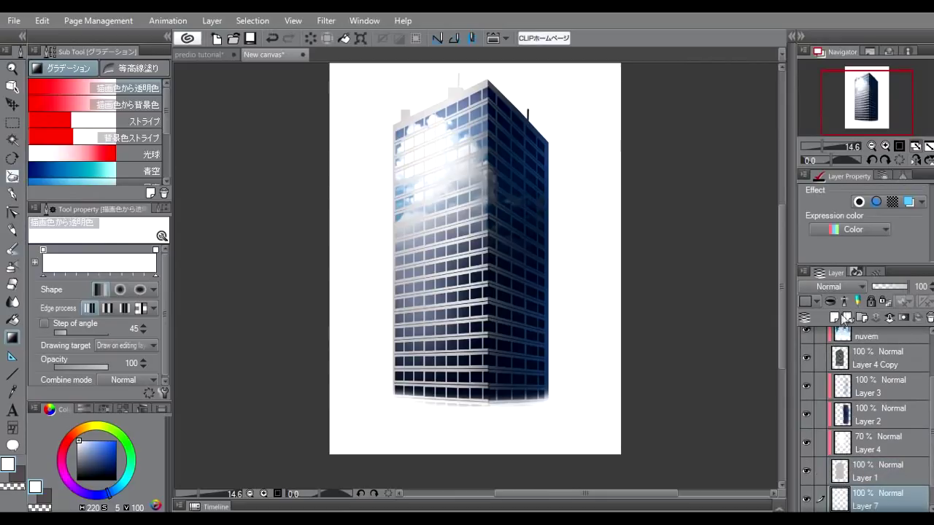
click(885, 146)
drag(427, 157, 505, 315)
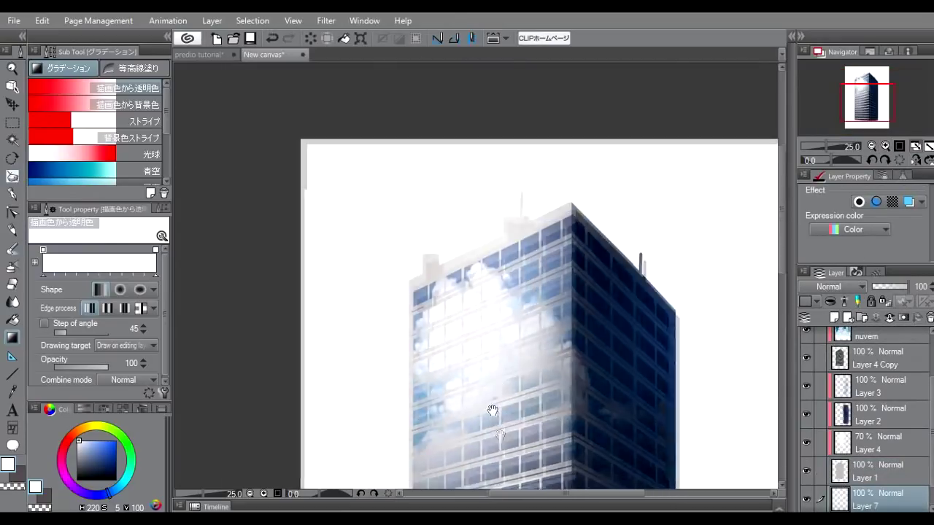
key(m)
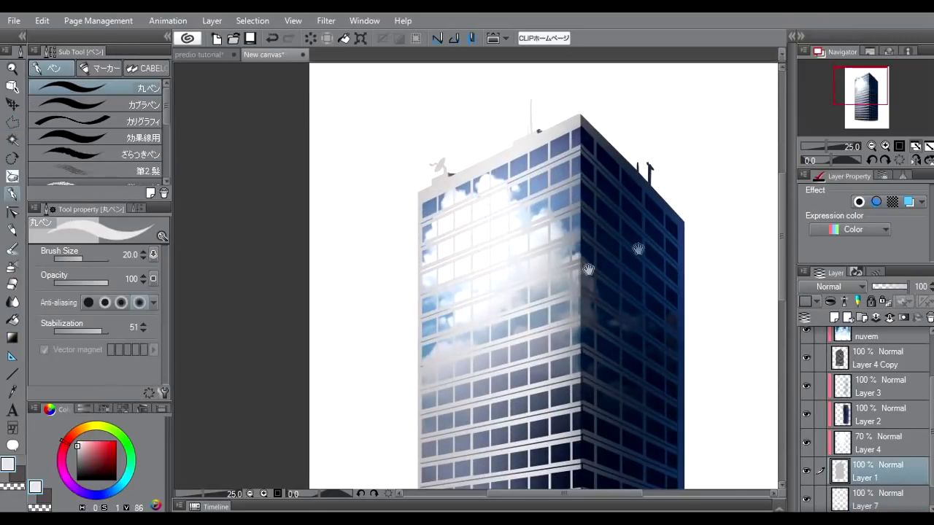
click(872, 145)
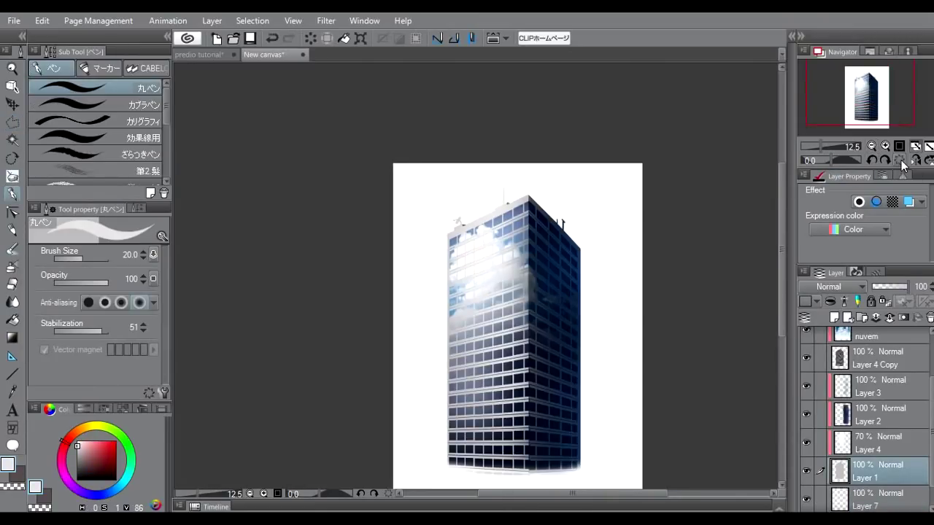
Group all building layers, including Layer 7, into Folder 1 and collapse it.
scroll(928, 427, down, 1)
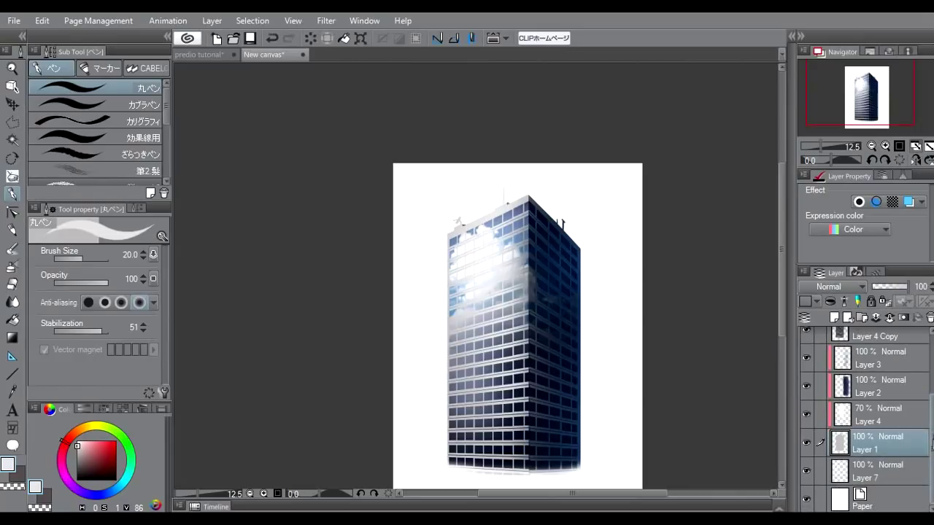
click(912, 467)
scroll(897, 379, up, 3)
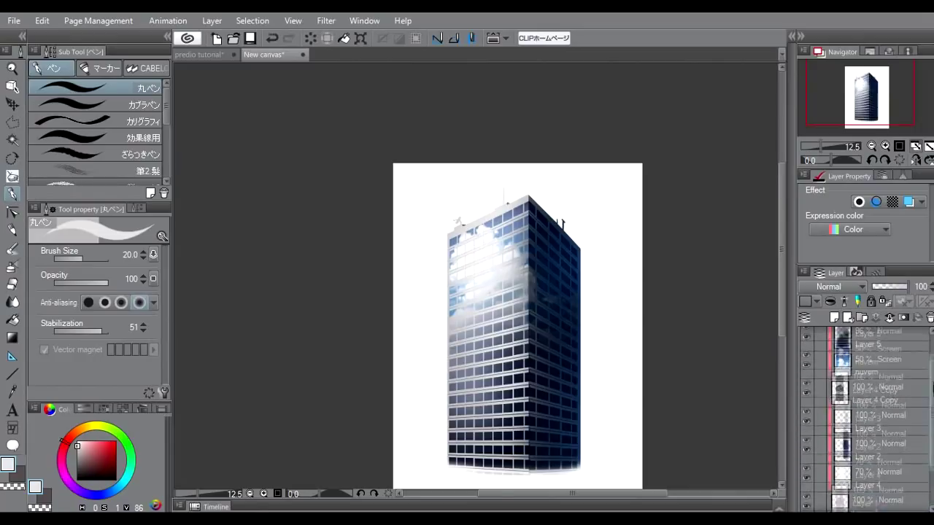
shift+click(897, 347)
click(862, 319)
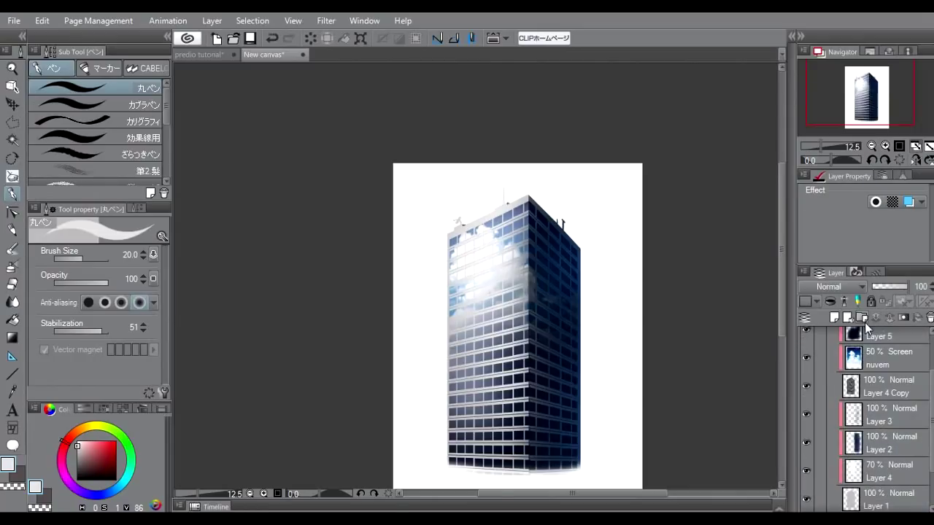
click(832, 336)
click(807, 336)
click(807, 335)
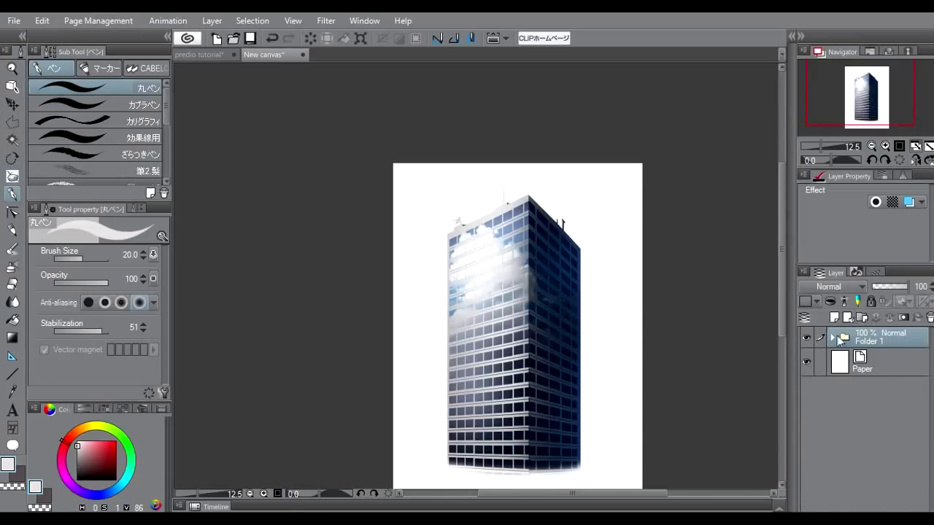
Move the whole building right and down on the page.
key(ctrl+t)
mouse_move(573, 336)
mouse_down()
mouse_move(596, 394)
mouse_move(573, 343)
mouse_move(584, 360)
mouse_up()
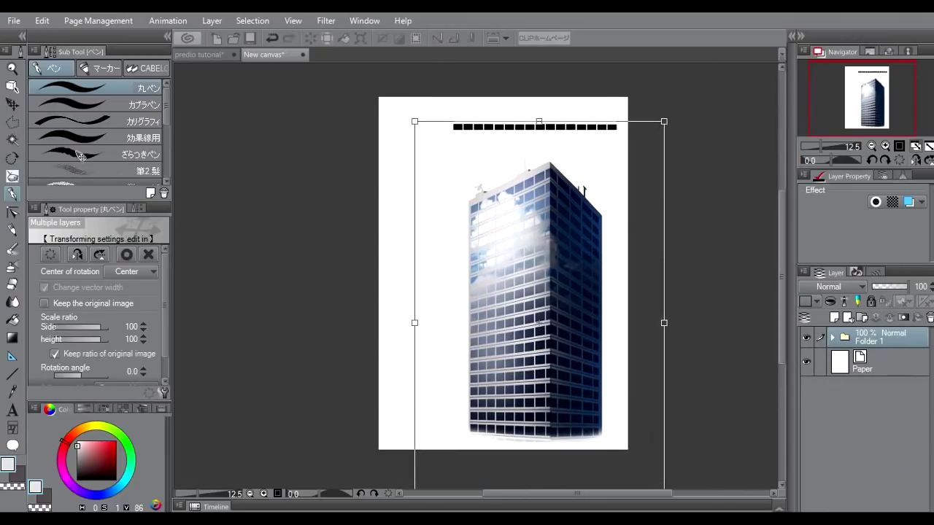
key(m)
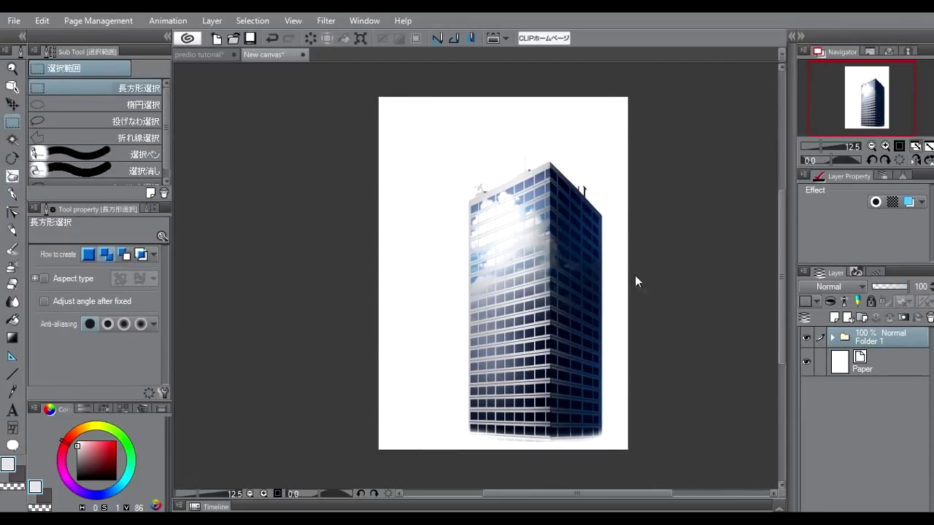
Duplicate the building folder and scale the copy to 63% at the lower left.
key(ctrl+c)
key(ctrl+v)
click(876, 360)
key(ctrl+t)
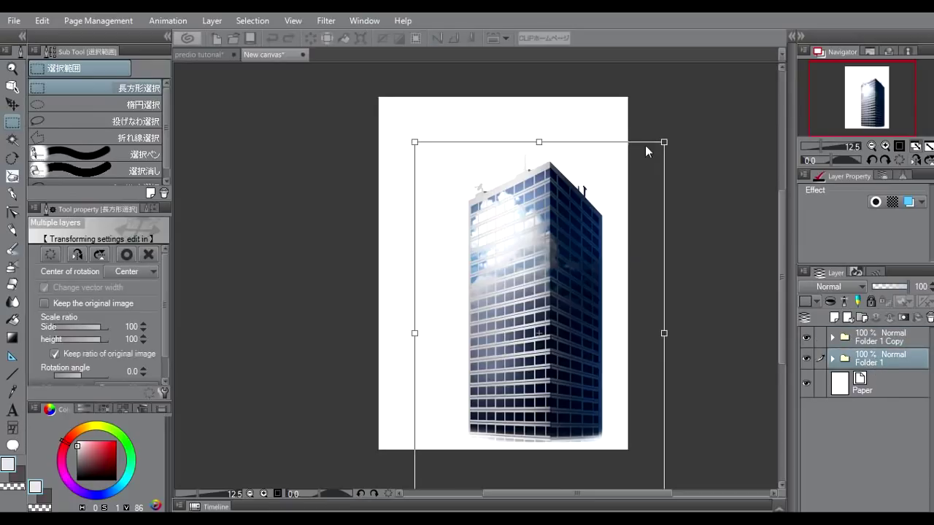
drag(663, 142, 594, 249)
drag(557, 284, 495, 230)
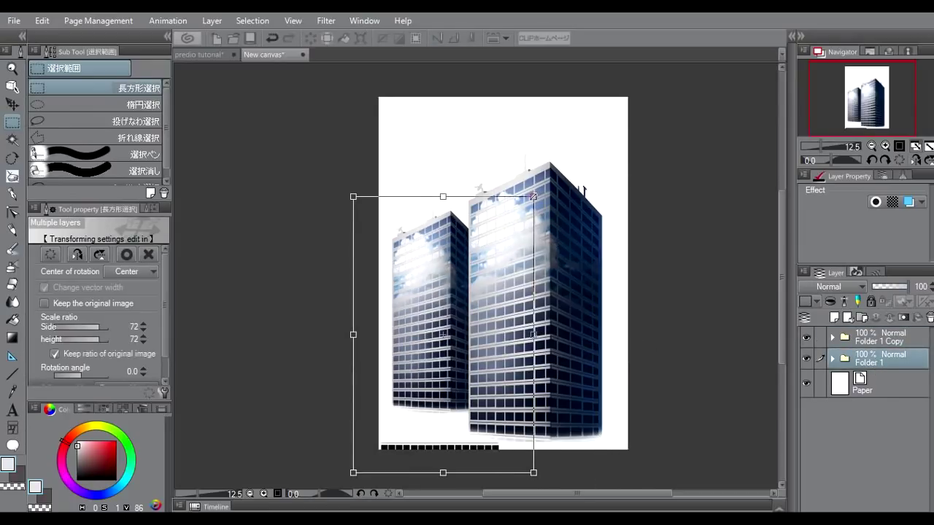
drag(533, 197, 510, 229)
drag(487, 263, 480, 286)
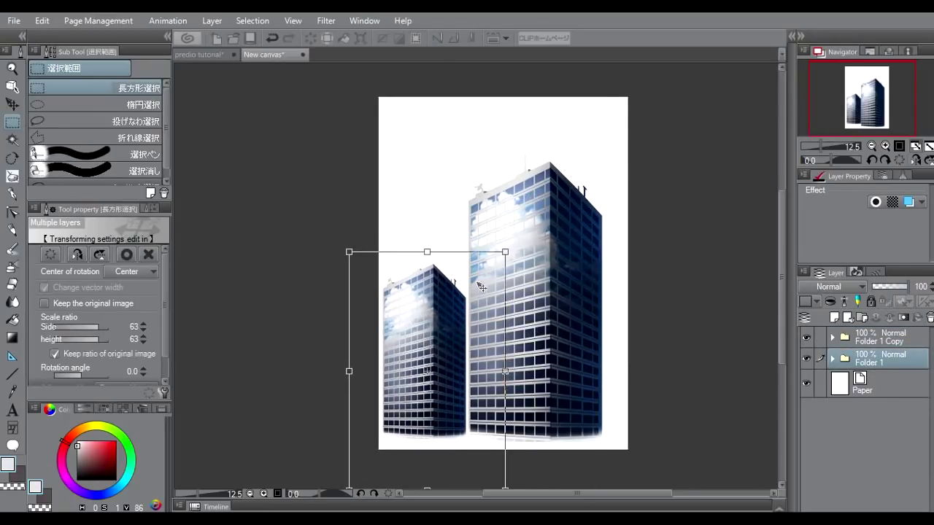
key(Return)
Nudge both towers slightly down and right together, and add empty Layer 8 on top.
ctrl+click(893, 337)
key(ctrl+t)
drag(584, 330, 588, 331)
key(Return)
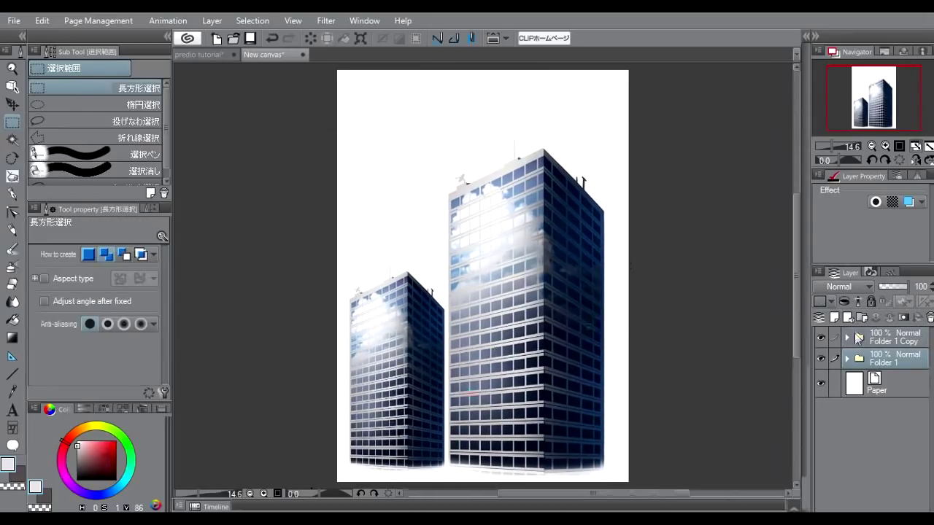
key(ctrl+shift+n)
mouse_move(541, 307)
mouse_down()
mouse_move(557, 257)
mouse_move(558, 285)
mouse_up()
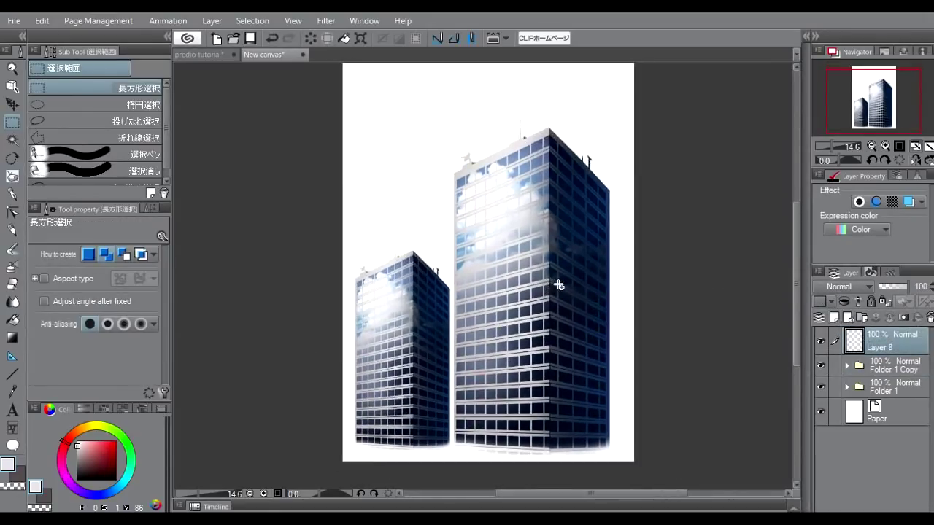
Prepare the overpass: pen with a neutral grey on Layer 8, then rectangular selection.
key(p)
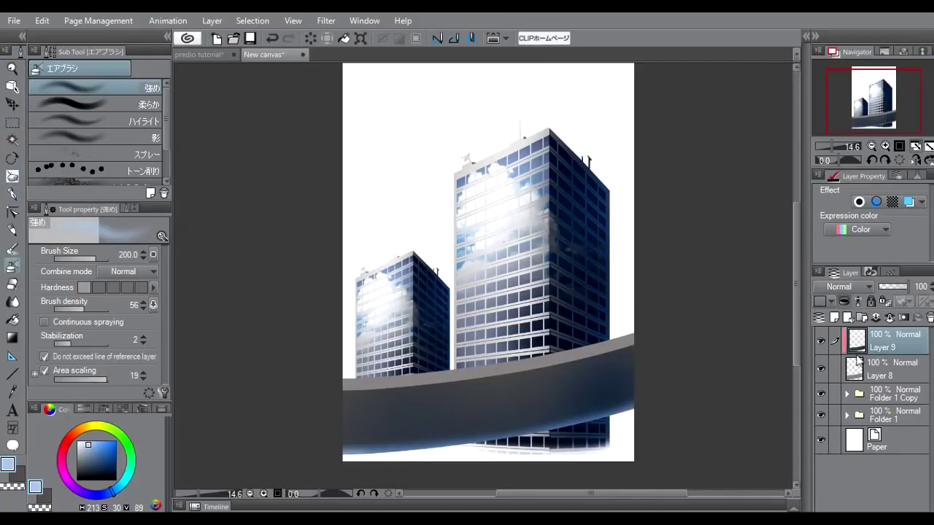
click(858, 372)
alt+click(627, 354)
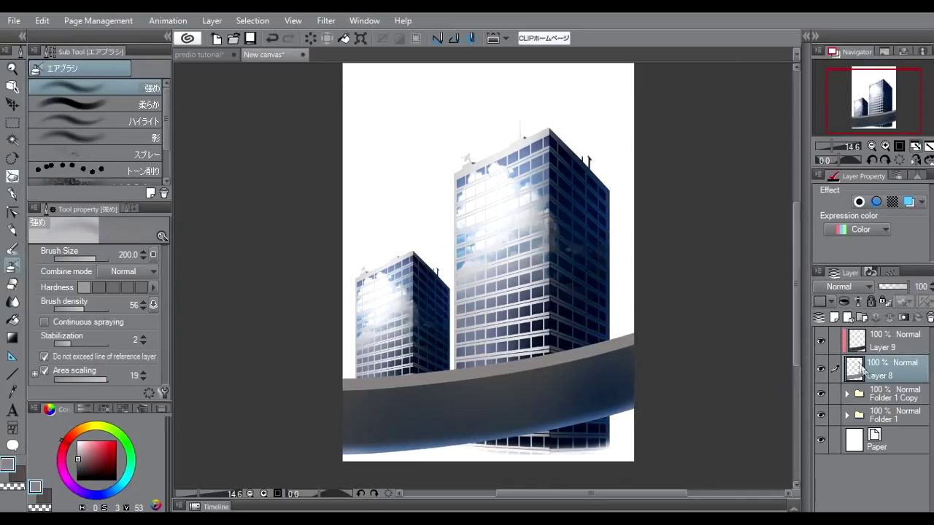
key(m)
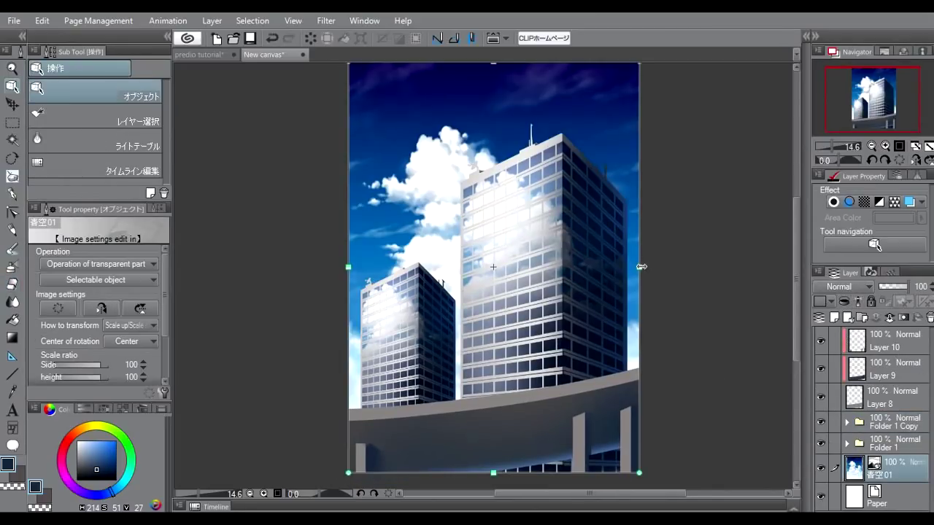
Select the copied tower's shading and cloud reflection layers, then fit the whole page in view.
click(628, 274)
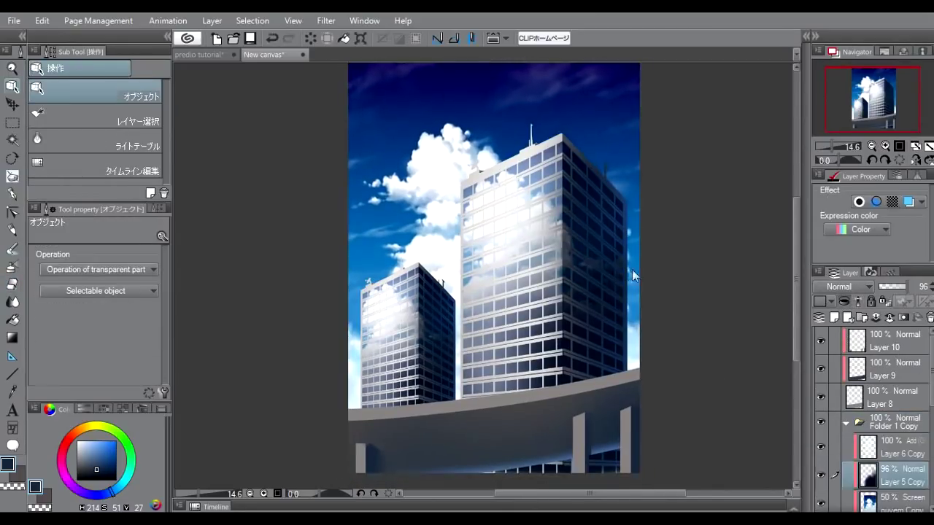
click(883, 503)
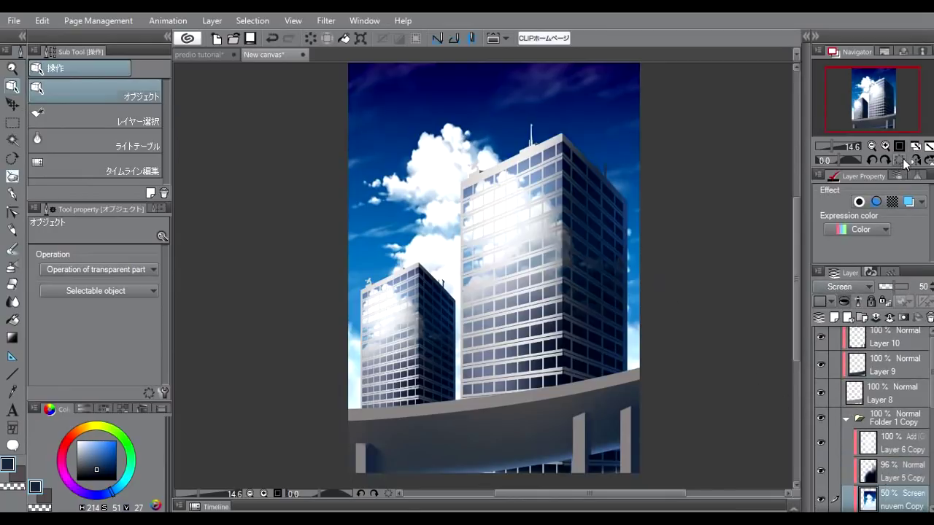
click(926, 148)
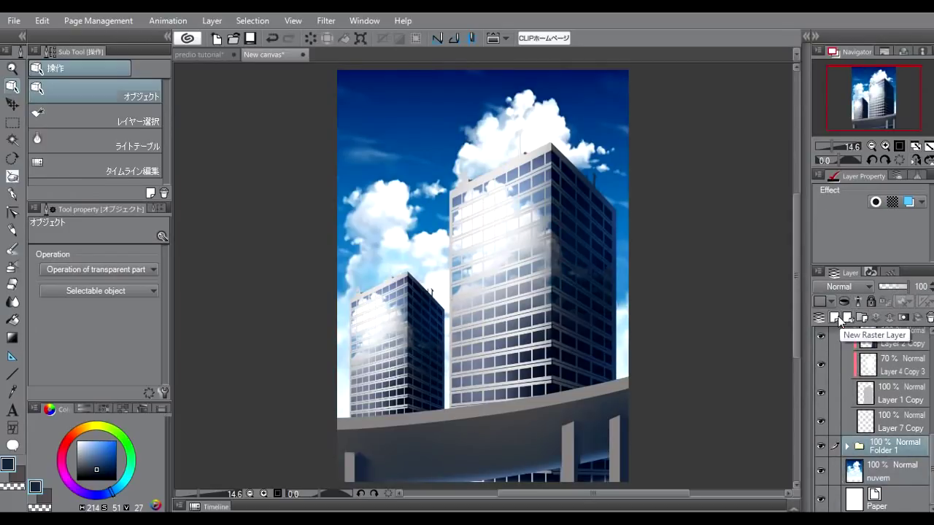
On a new layer above nuvem, draw a vertical gradient dark at top, lighter below.
click(834, 318)
key(ctrl+shift)
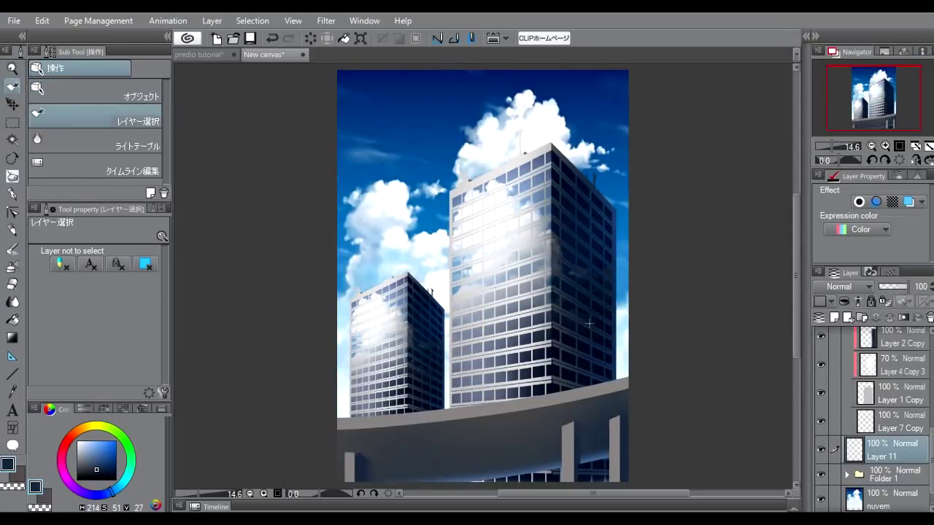
key(g)
mouse_move(493, 463)
mouse_down()
mouse_move(493, 167)
mouse_move(499, 191)
mouse_up()
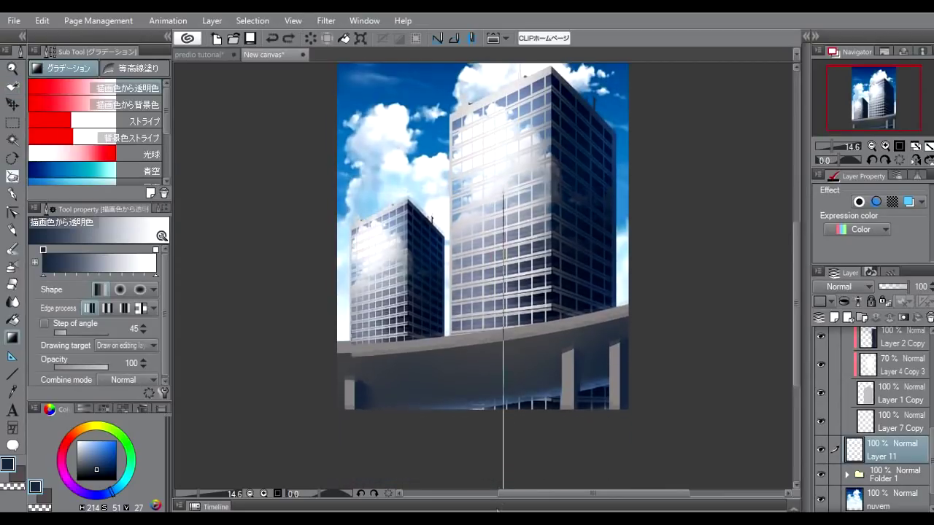
drag(503, 323, 503, 475)
Set the gradient layer's blend mode to Screen and lower its opacity to 60%.
click(857, 286)
click(857, 286)
click(846, 286)
click(828, 121)
click(12, 104)
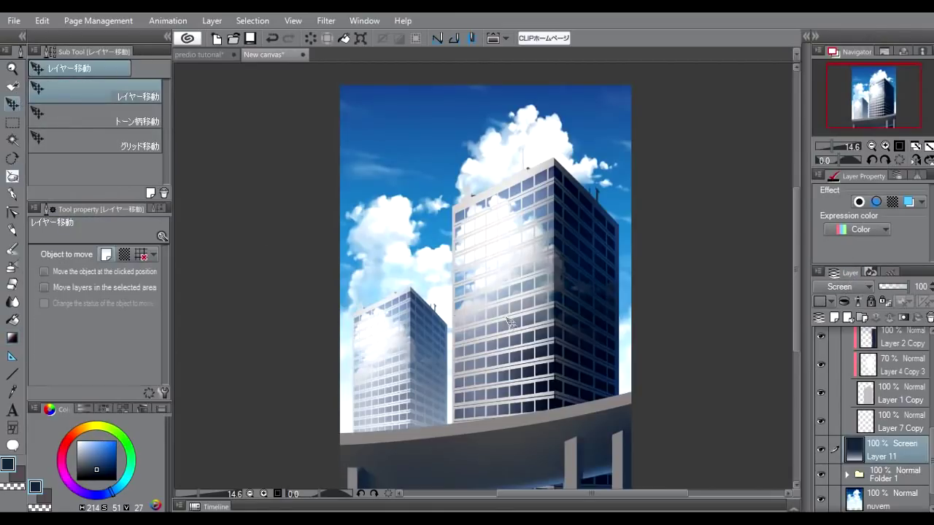
drag(907, 286, 890, 286)
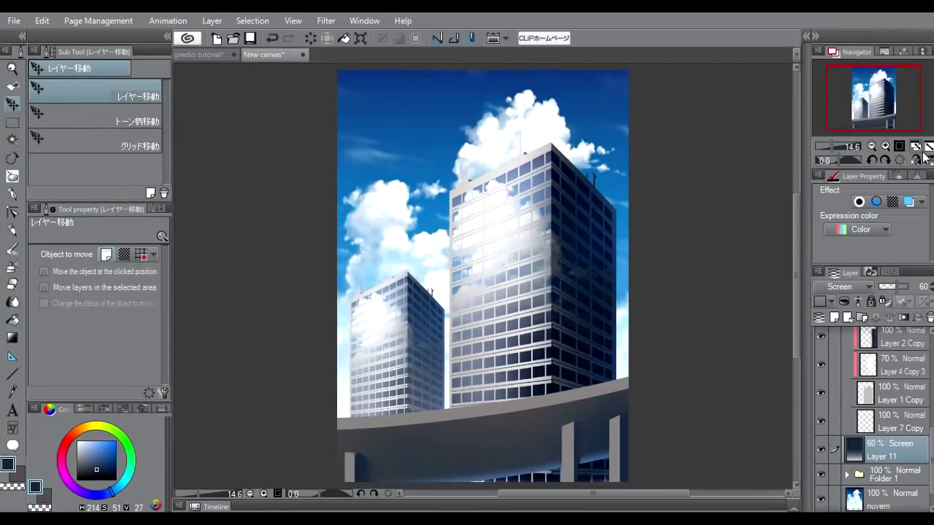